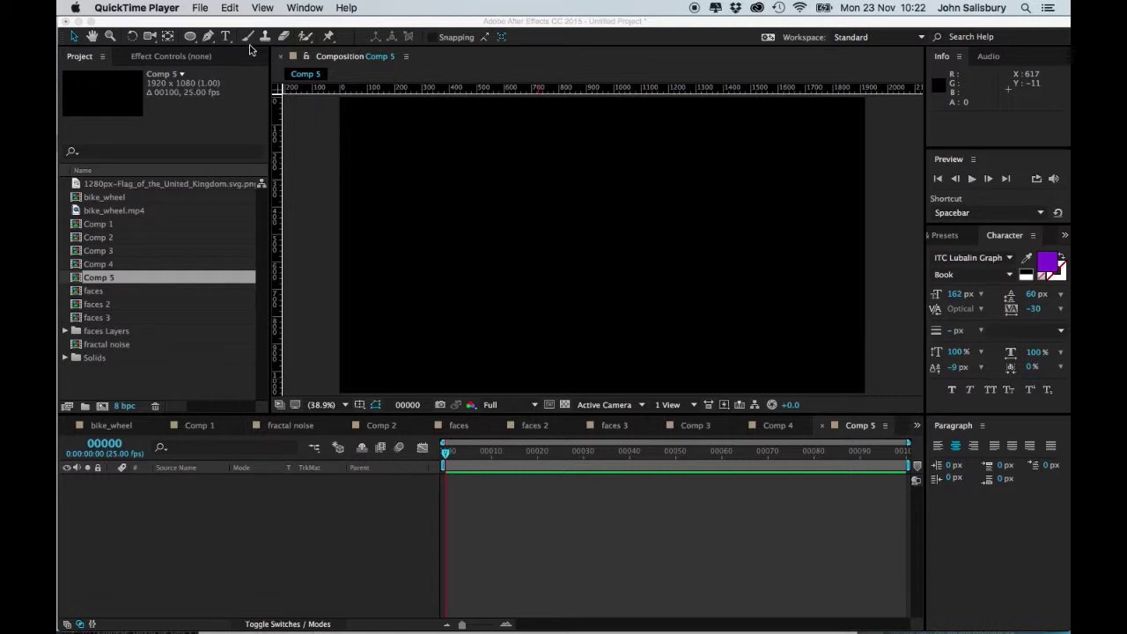
Step: Draw a circle shape layer in the middle of Comp 5 with the Ellipse Tool
left_click(189, 40)
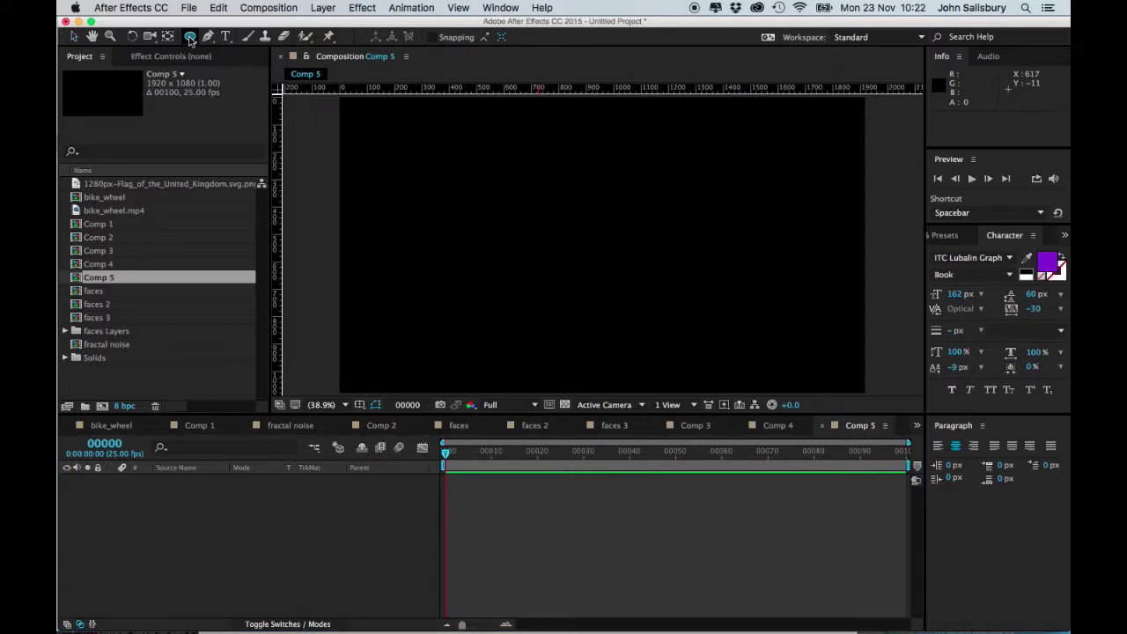
left_click(190, 37)
left_click(226, 67)
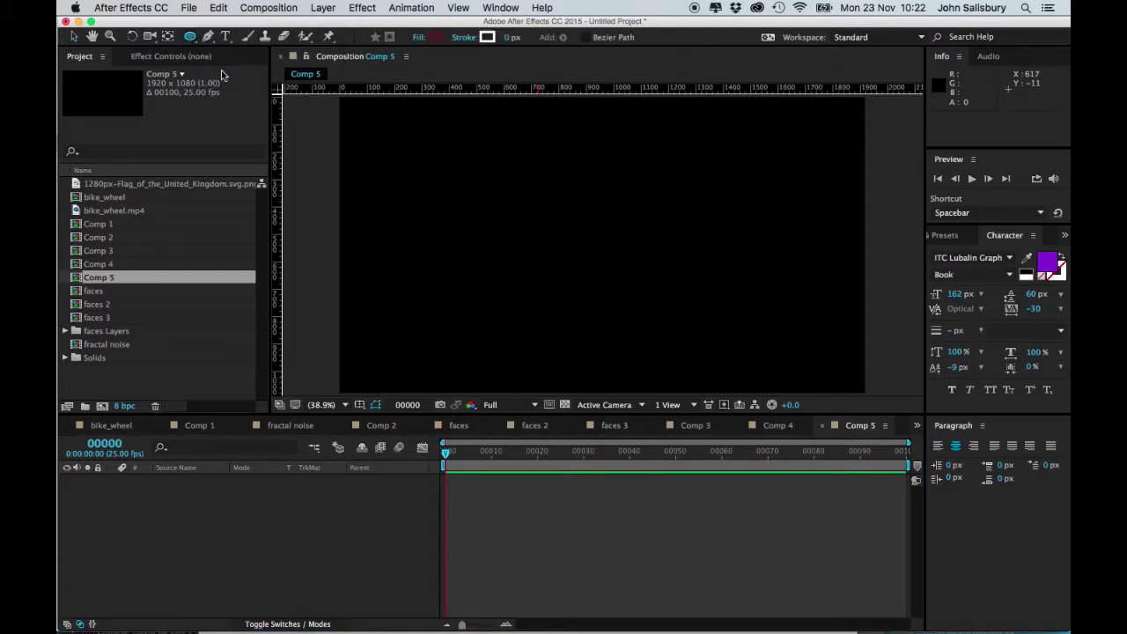
left_click_drag(581, 247, 663, 215)
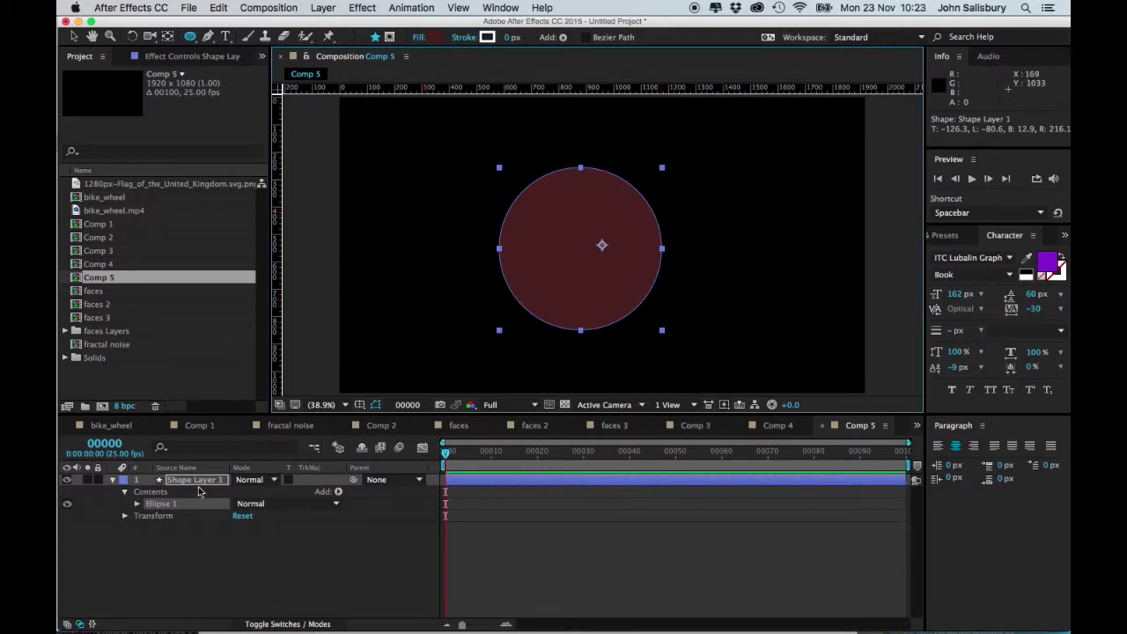
Step: Hide the circle's fill, give it a 24 px white stroke, and keyframe the stroke colour at frame 0
left_click(137, 506)
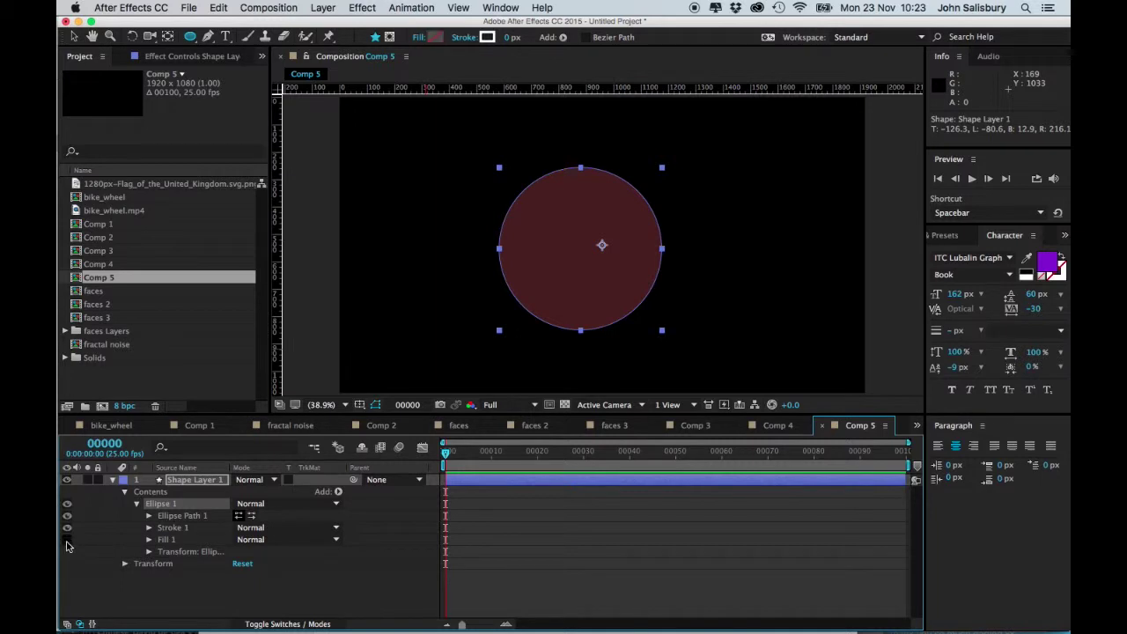
left_click(67, 539)
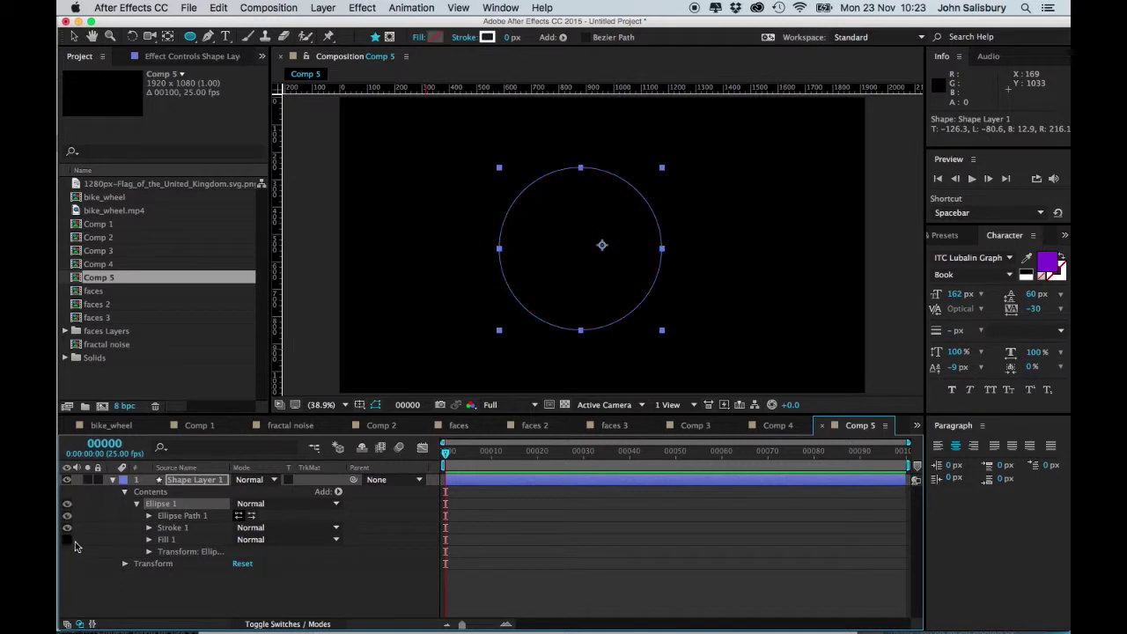
left_click(149, 527)
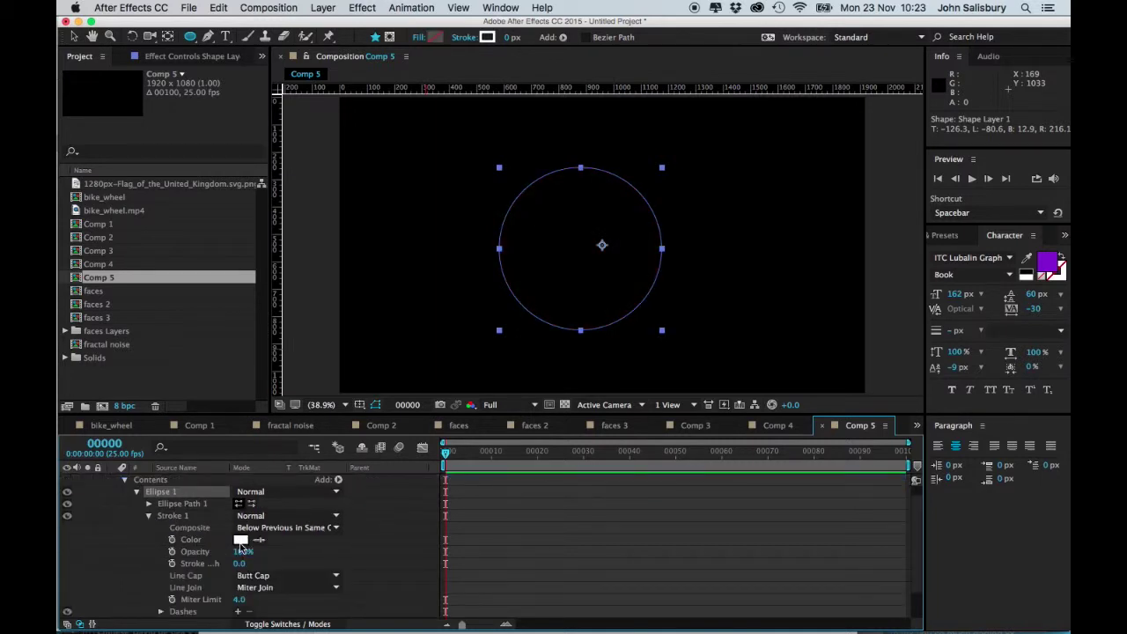
left_click_drag(239, 563, 252, 563)
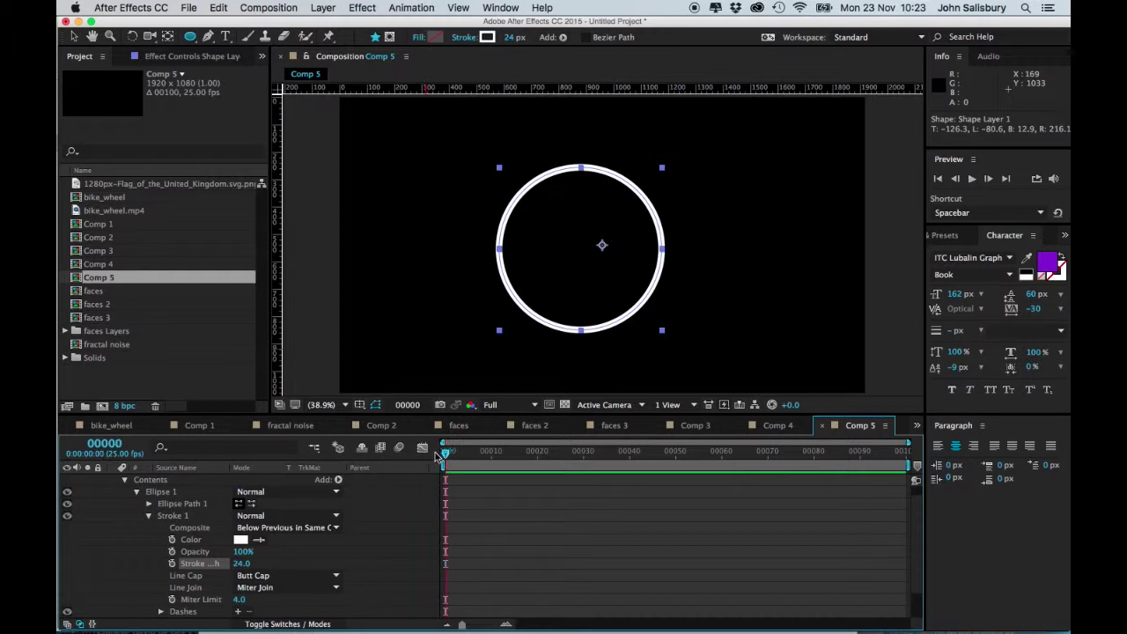
left_click(172, 540)
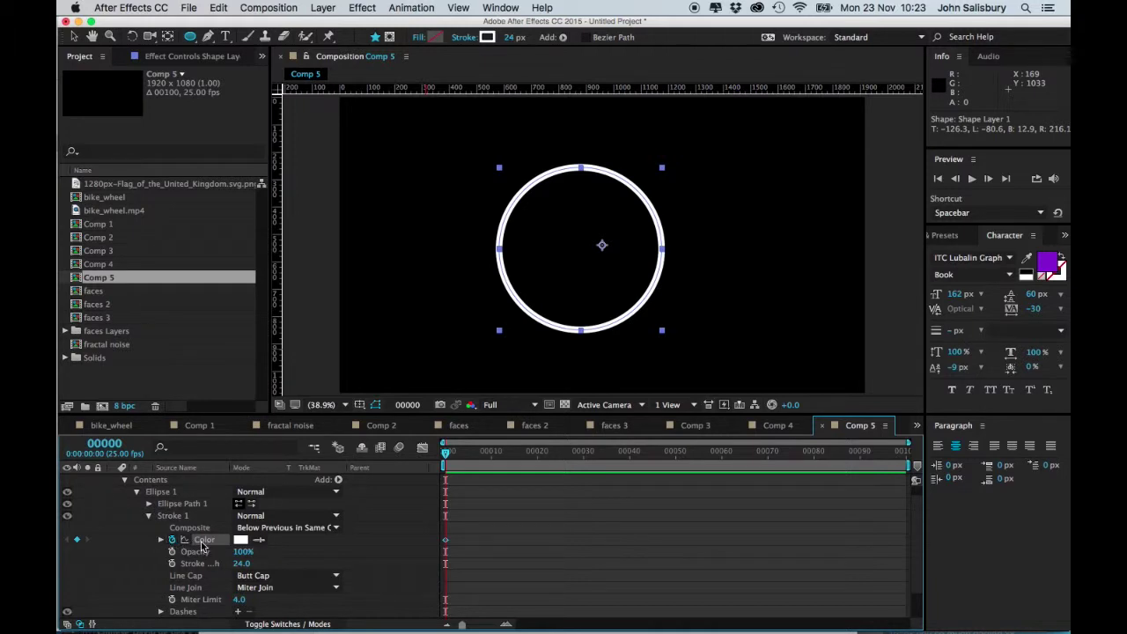
Step: Set the stroke colour to red at frame 40, then scrub from frame 0 to check the fade
left_click_drag(444, 453, 630, 459)
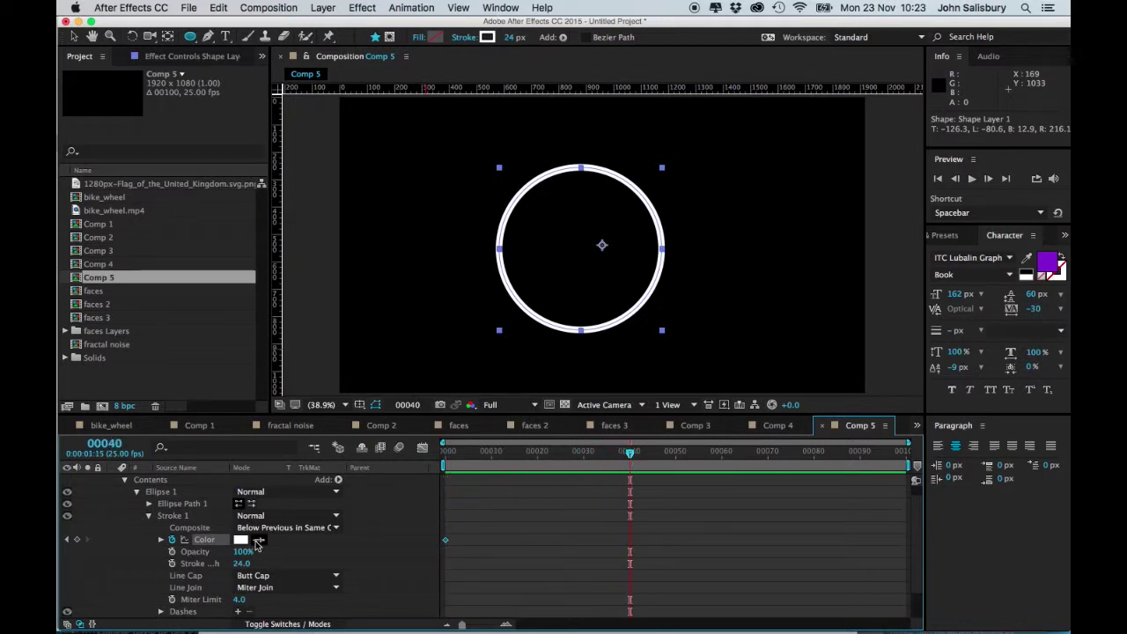
left_click(241, 539)
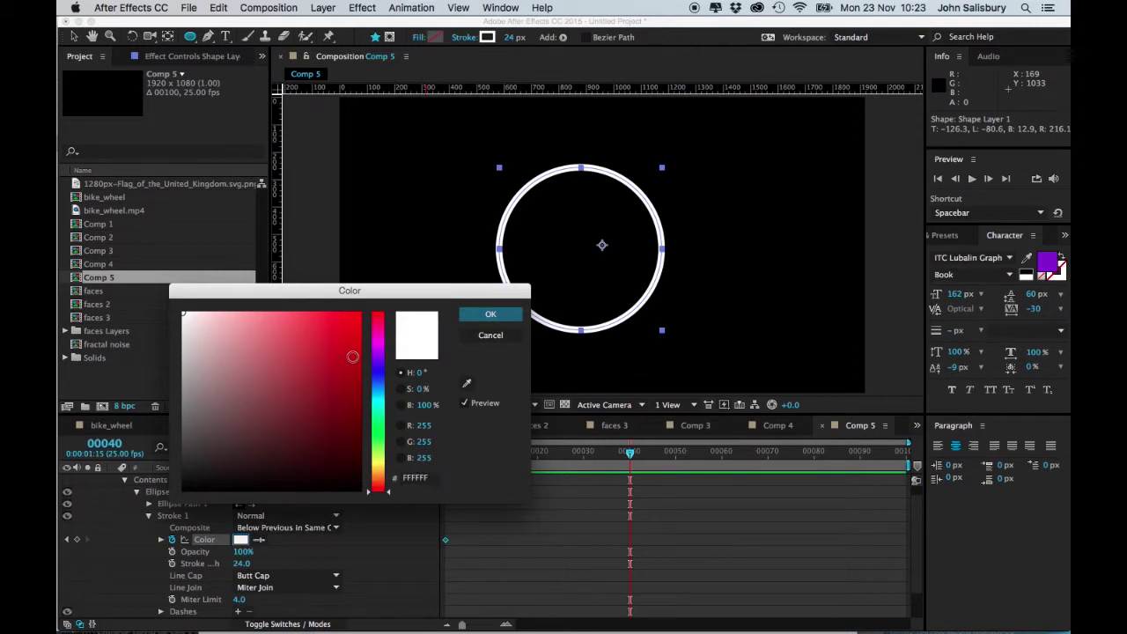
left_click(352, 356)
left_click(506, 315)
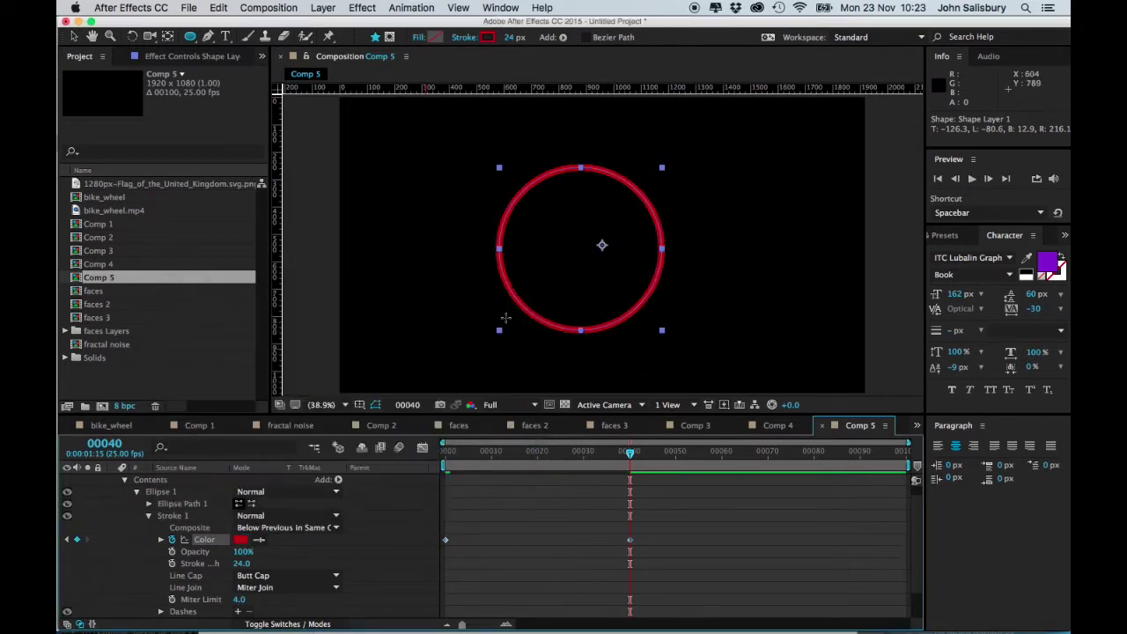
left_click_drag(629, 453, 433, 473)
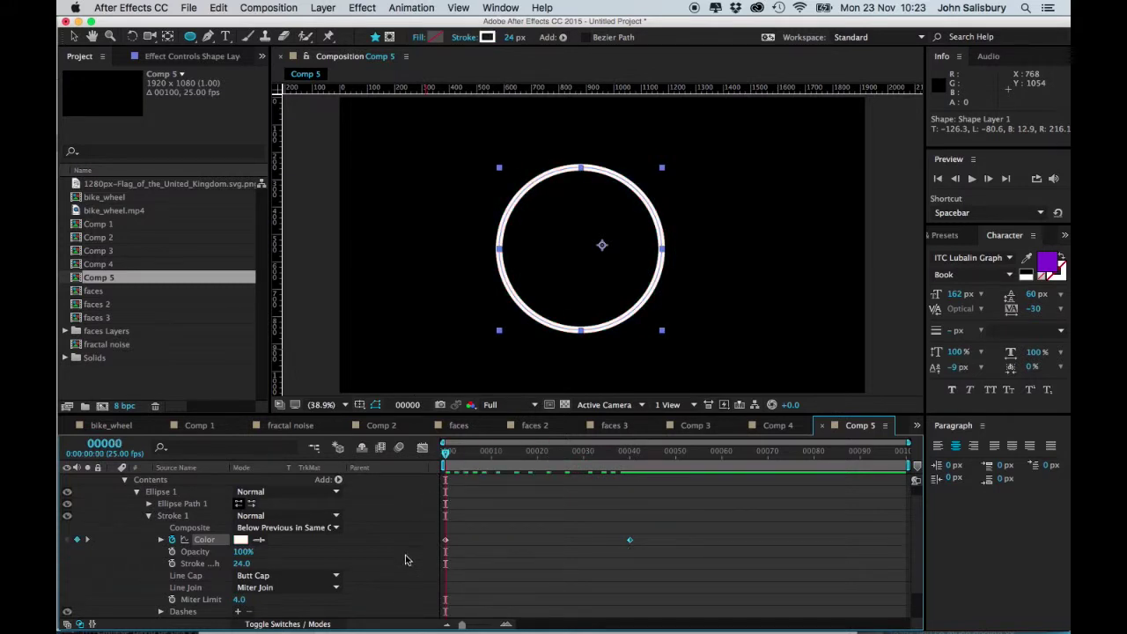
mouse_move(446, 453)
left_mouse_down()
mouse_move(630, 451)
mouse_move(424, 449)
left_mouse_up()
left_click(290, 8)
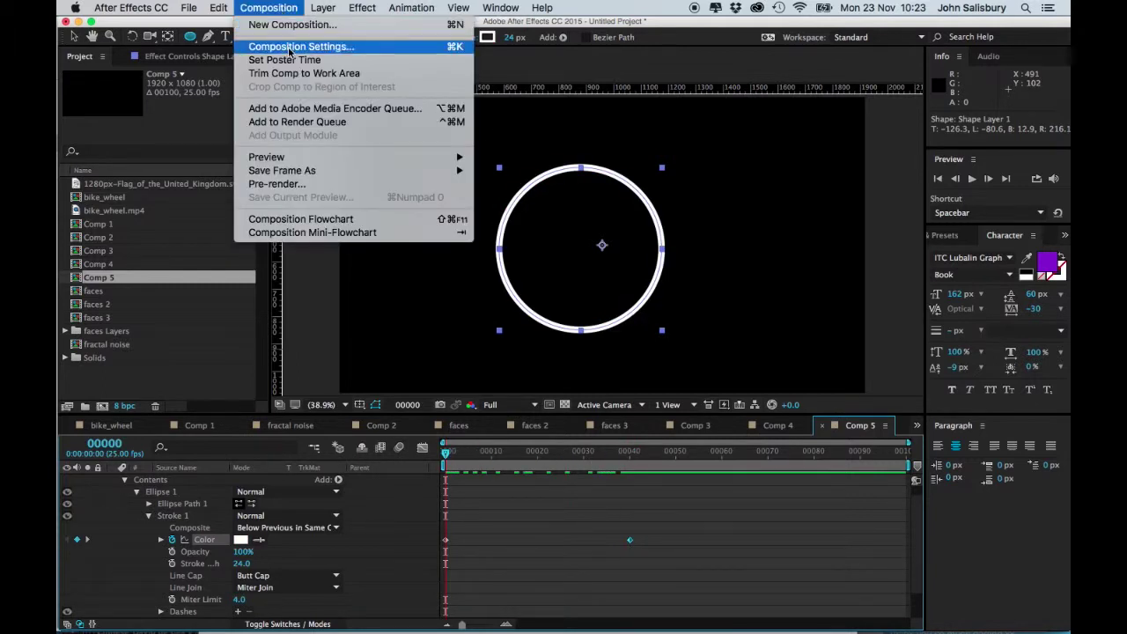
left_click(288, 44)
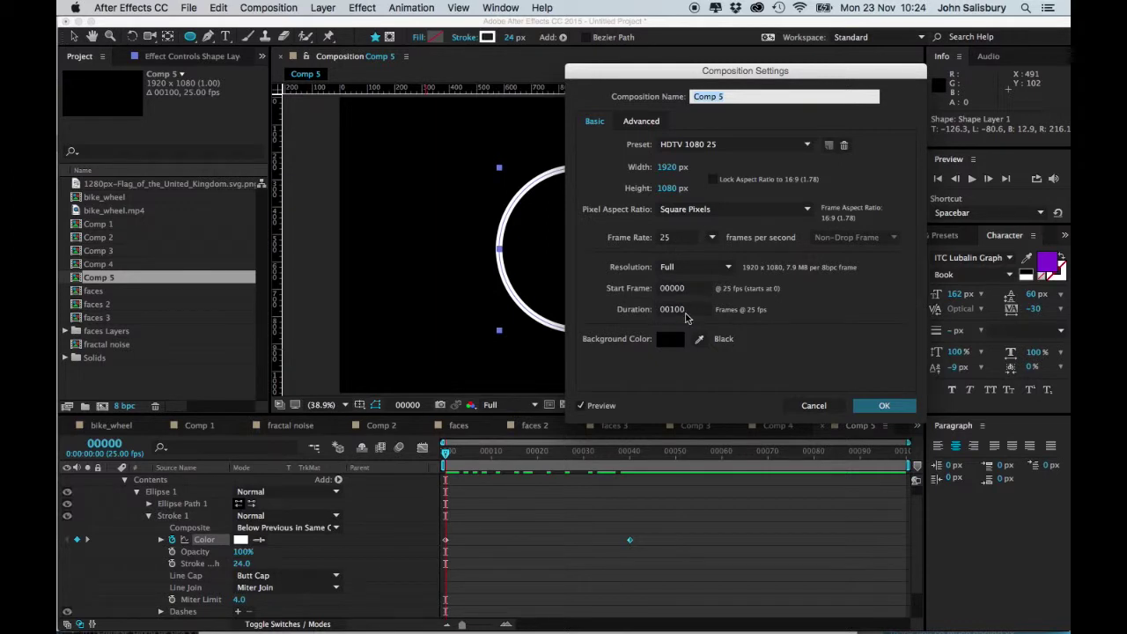
left_click(856, 407)
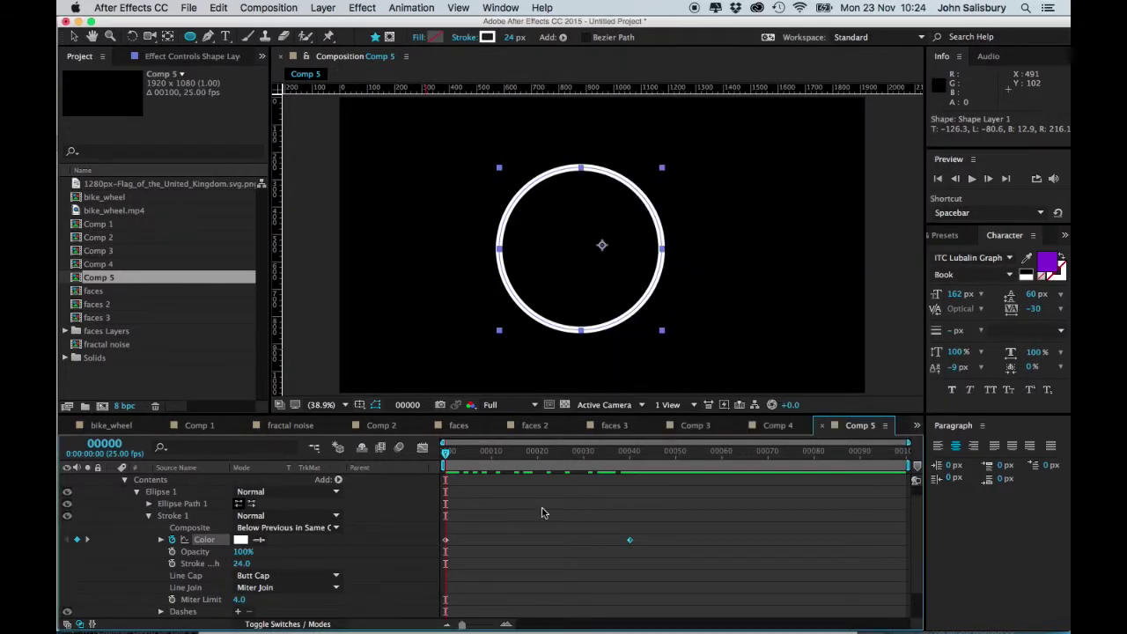
mouse_move(447, 453)
left_mouse_down()
mouse_move(612, 469)
mouse_move(882, 456)
mouse_move(443, 468)
left_mouse_up()
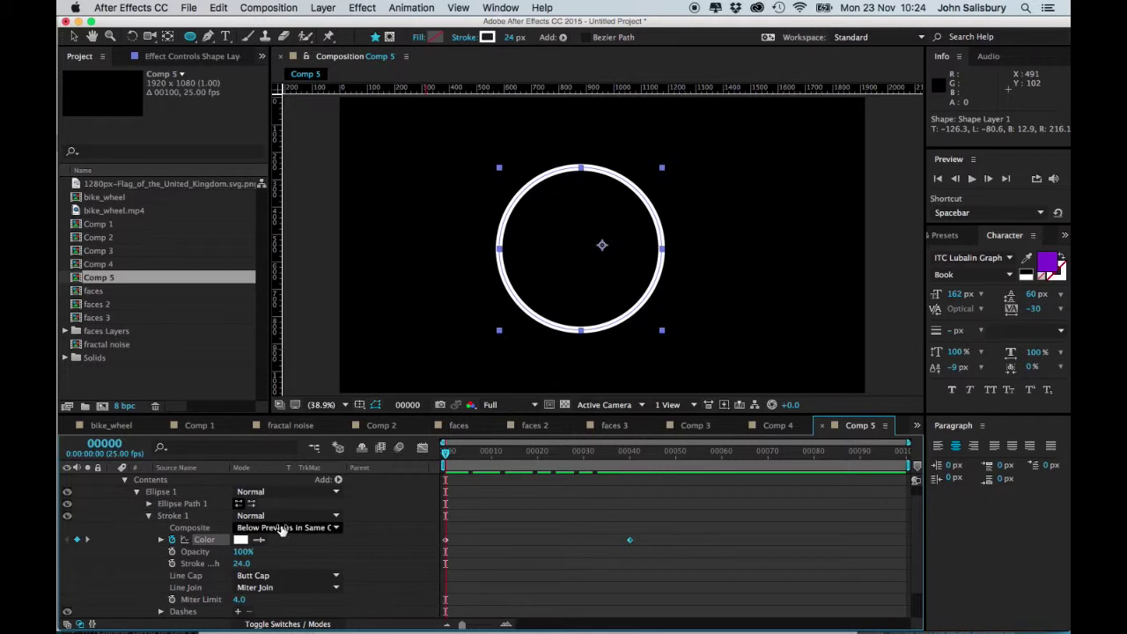
Step: Keyframe the ellipse's Scale at 0% on the first frame and 337% on frame 99
scroll(288, 542, "down", 3)
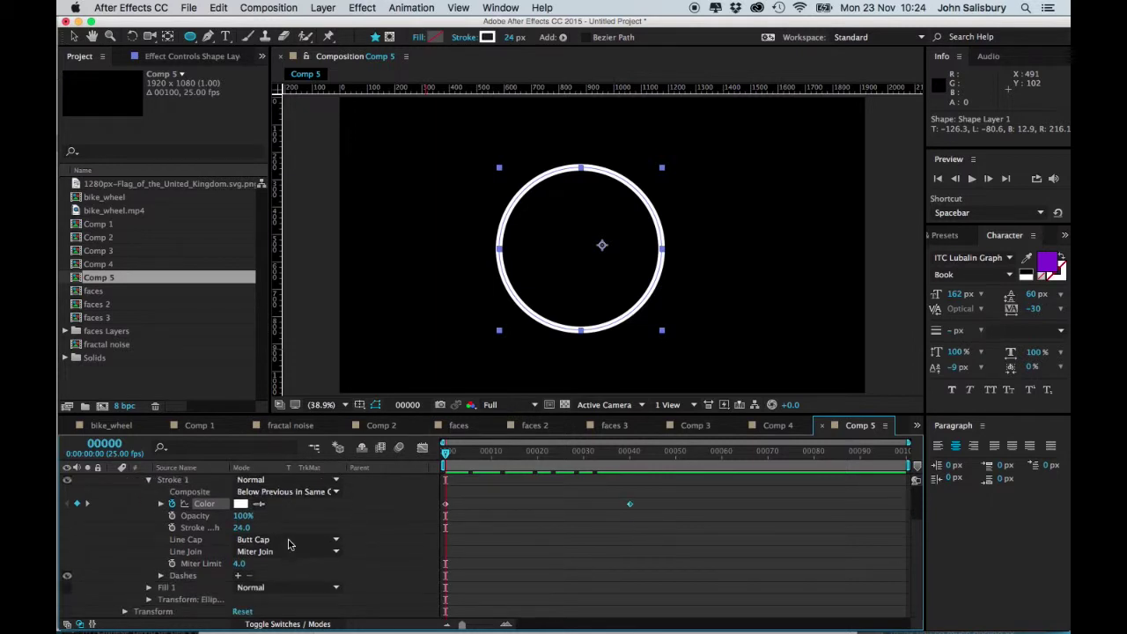
left_click(149, 600)
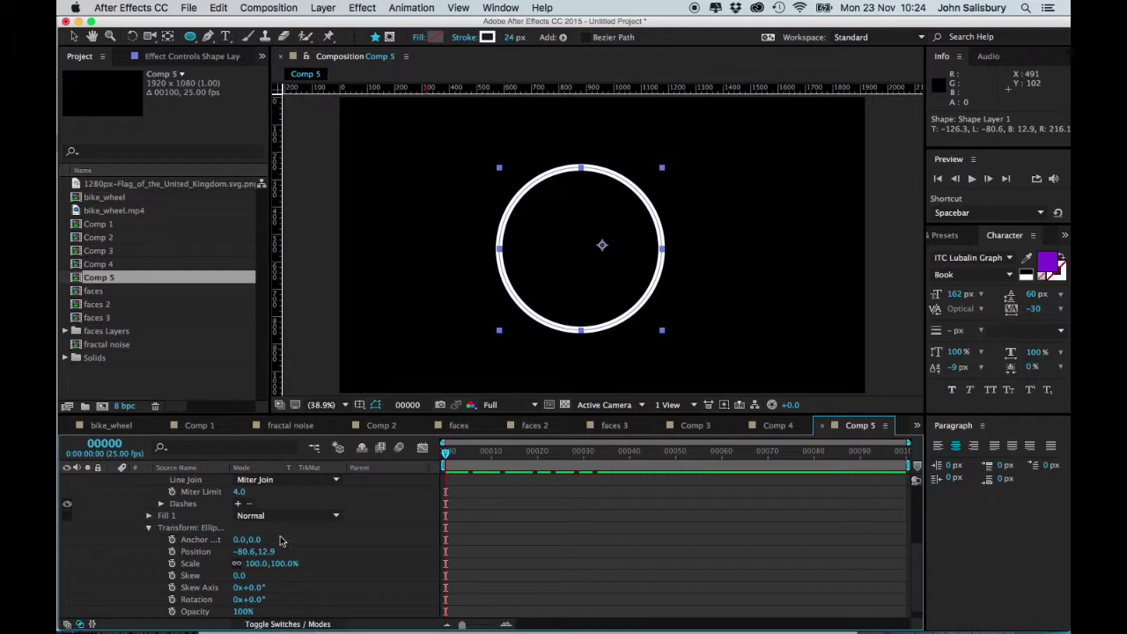
left_click_drag(255, 563, 234, 577)
left_click(250, 565)
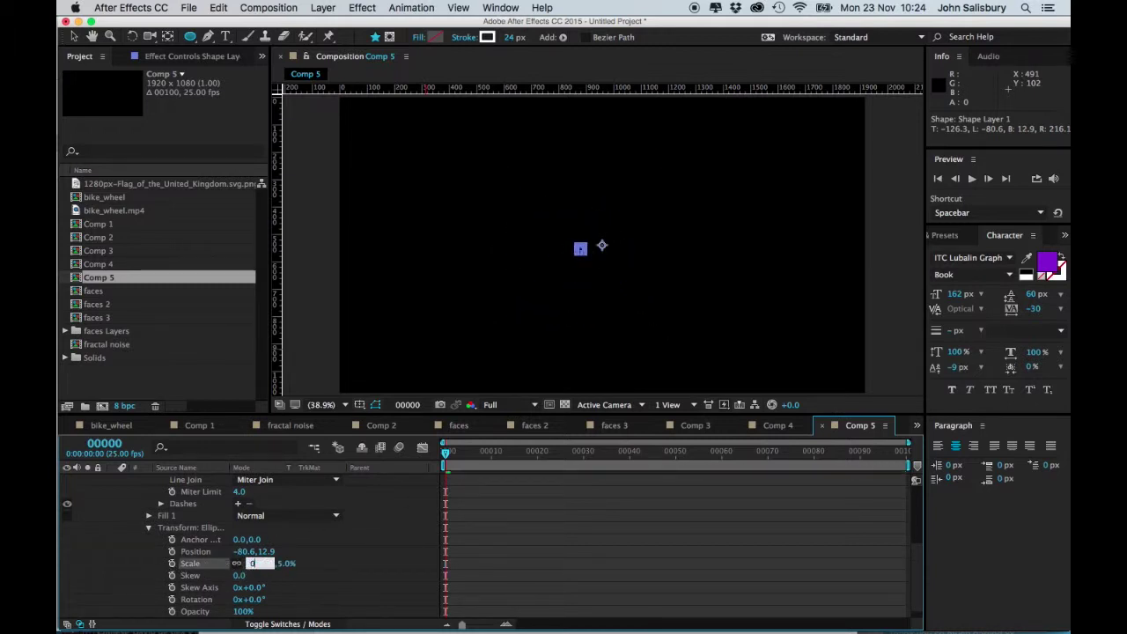
key("Return")
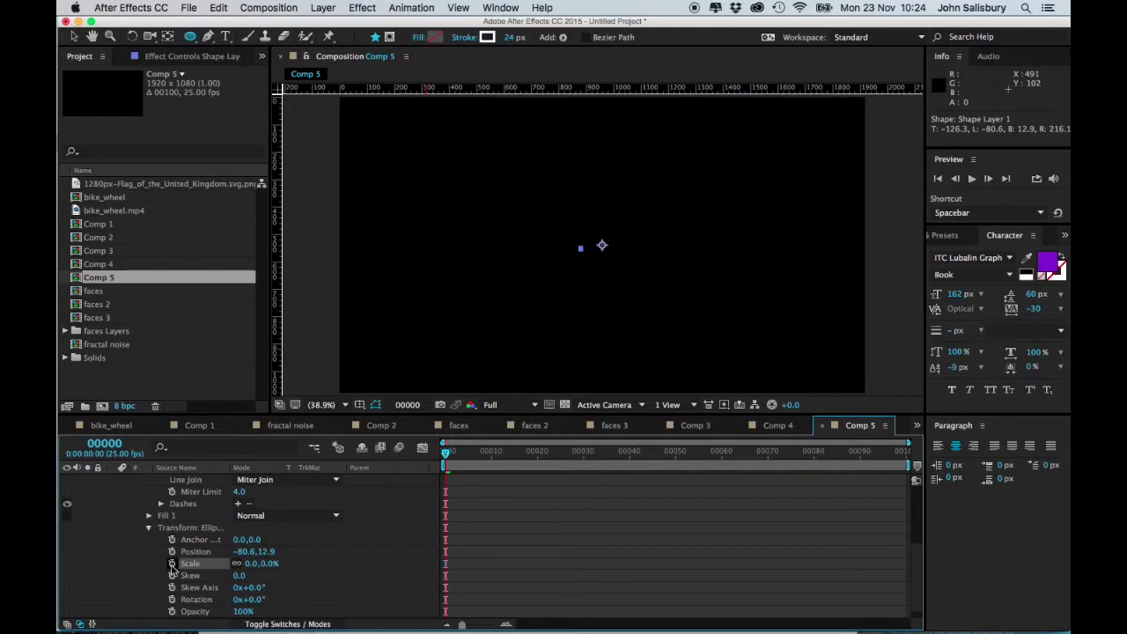
left_click(172, 563)
left_click_drag(445, 453, 902, 468)
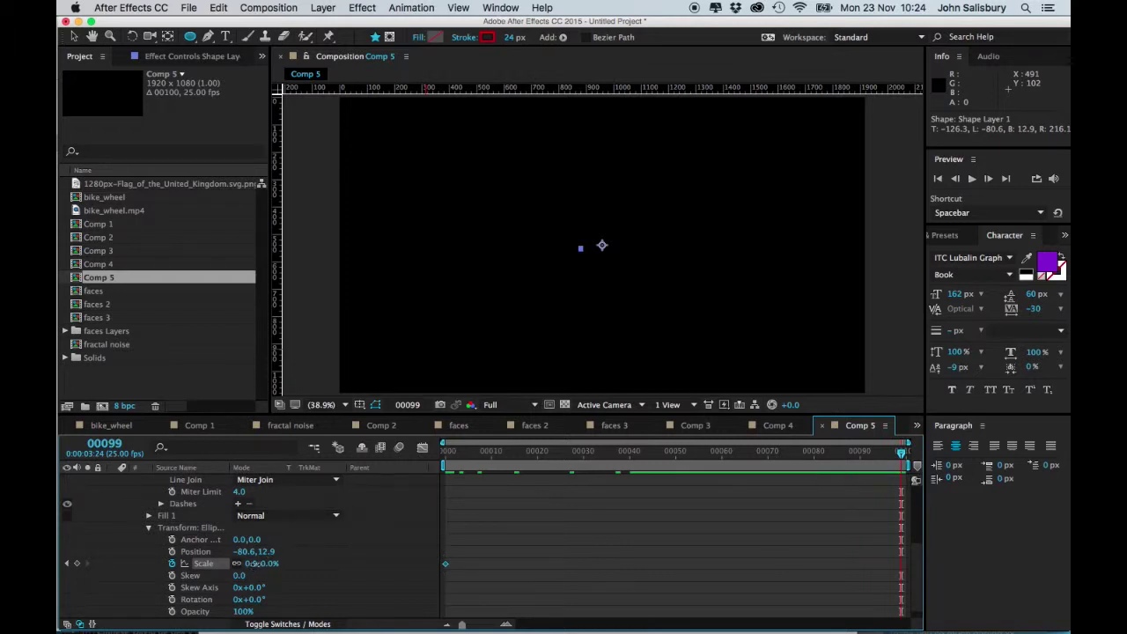
left_click_drag(260, 563, 476, 548)
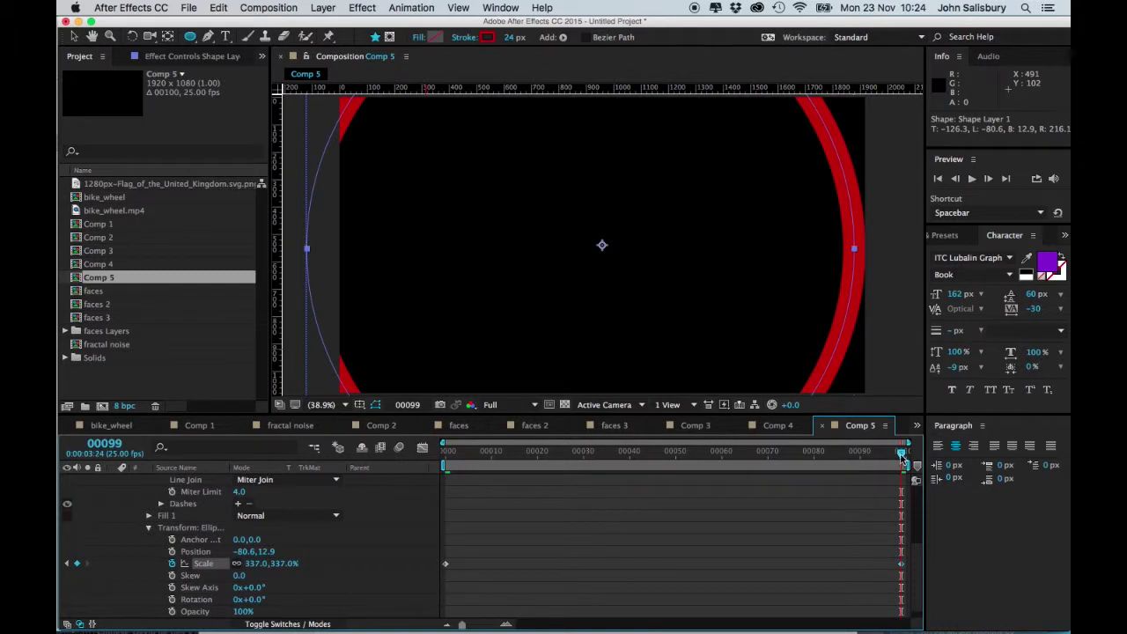
mouse_move(900, 457)
left_mouse_down()
mouse_move(446, 461)
mouse_move(840, 436)
mouse_move(915, 444)
mouse_move(463, 459)
mouse_move(937, 473)
mouse_move(452, 458)
mouse_move(915, 446)
left_mouse_up()
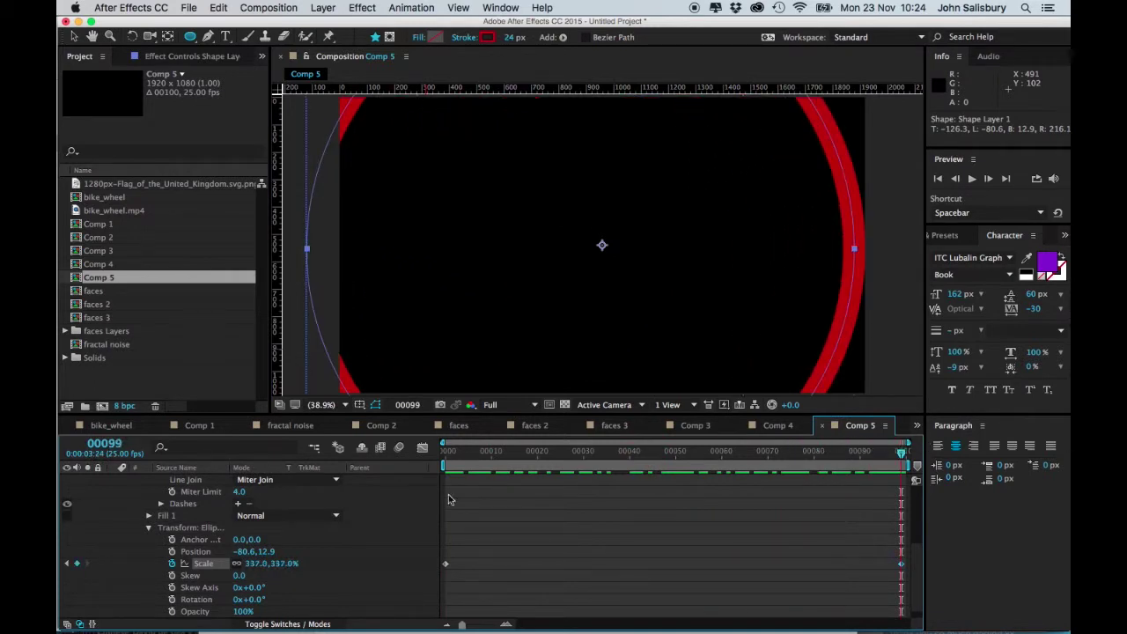
Step: Keyframe Opacity at 0% on frame 99 and 100% on frame 74
scroll(304, 569, "down", 1)
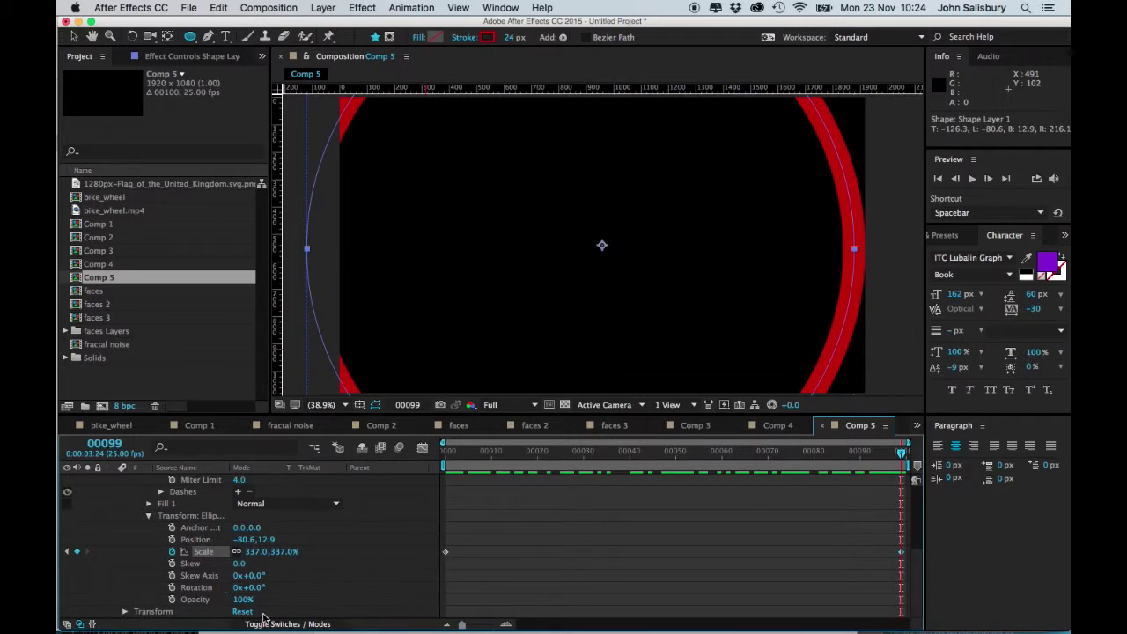
left_click_drag(242, 599, 104, 612)
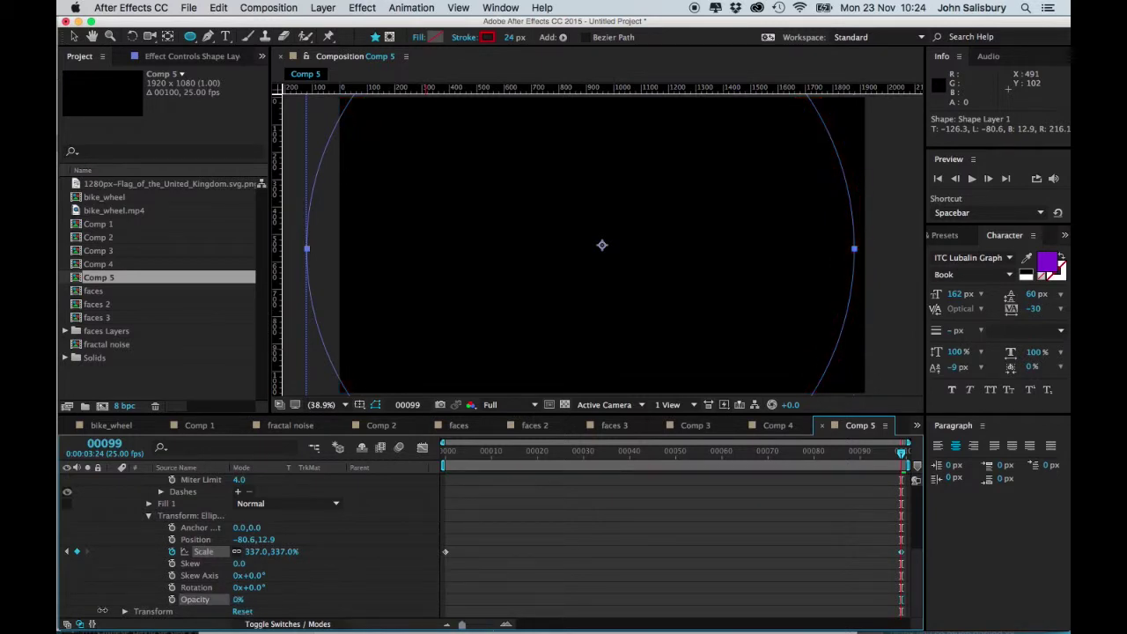
left_click(172, 600)
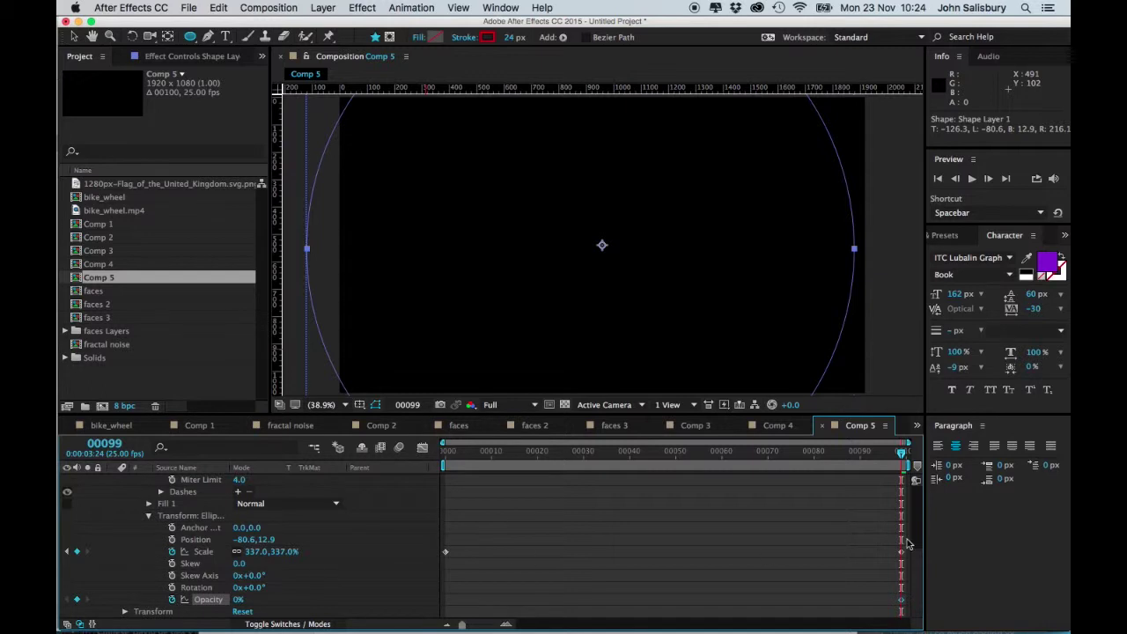
left_click_drag(903, 453, 787, 454)
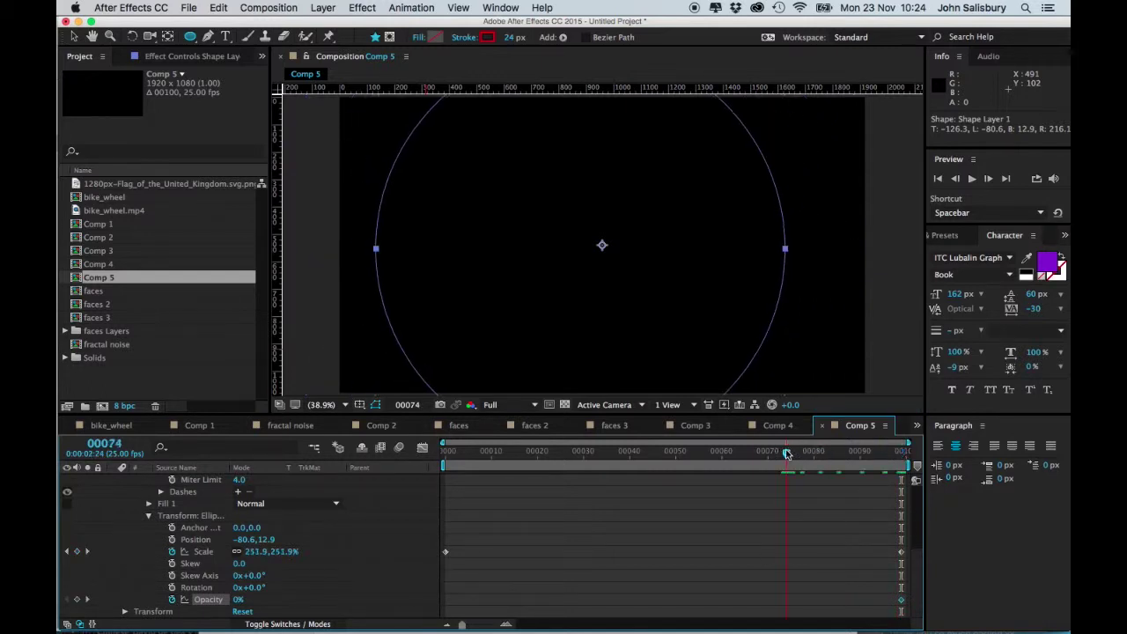
left_click(237, 600)
type("100")
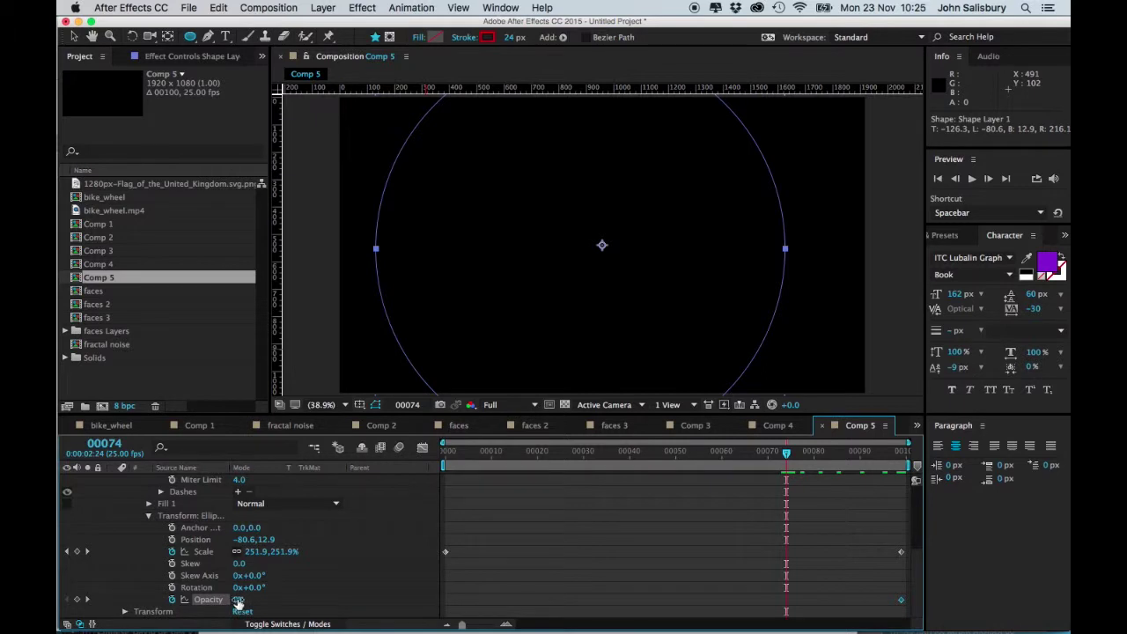
key("Return")
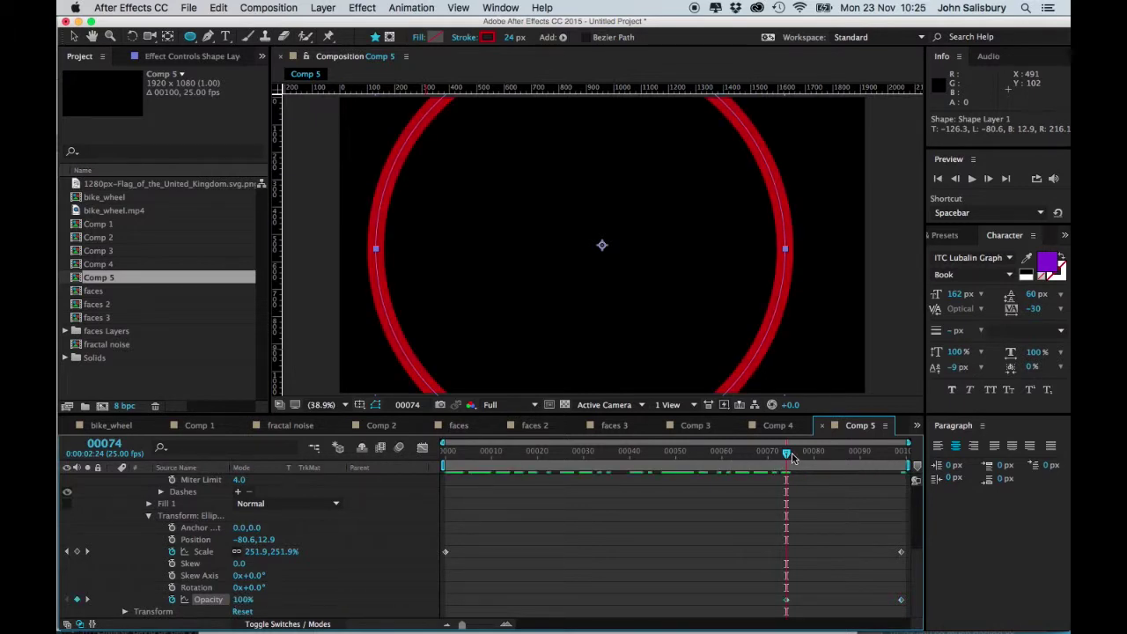
Step: Play back the animation and check the fade at the last frame
left_click_drag(786, 455, 454, 454)
key("space")
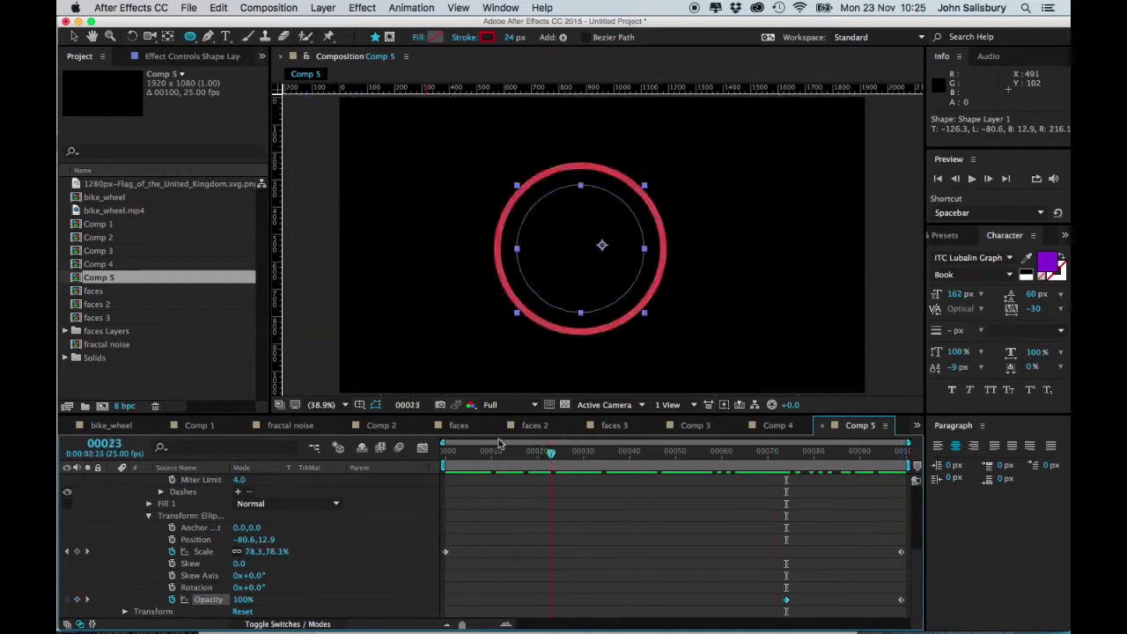
key("space")
left_click_drag(447, 451, 891, 450)
left_click_drag(810, 451, 444, 451)
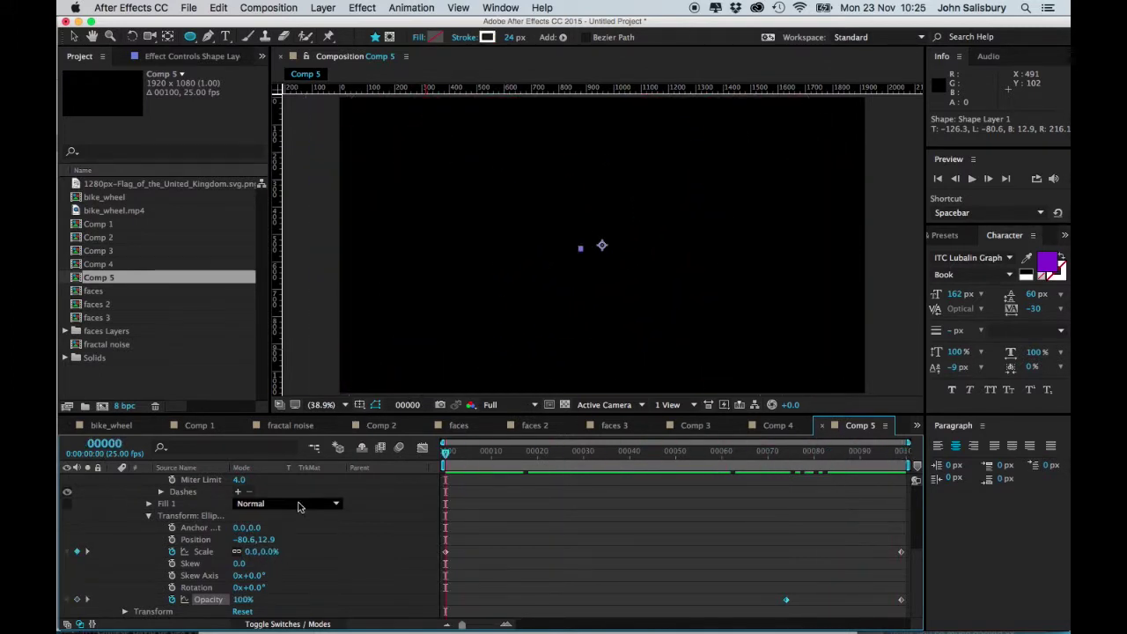
Step: Collapse the circle layer's Contents and its property twirl-down
scroll(298, 519, "up", 3)
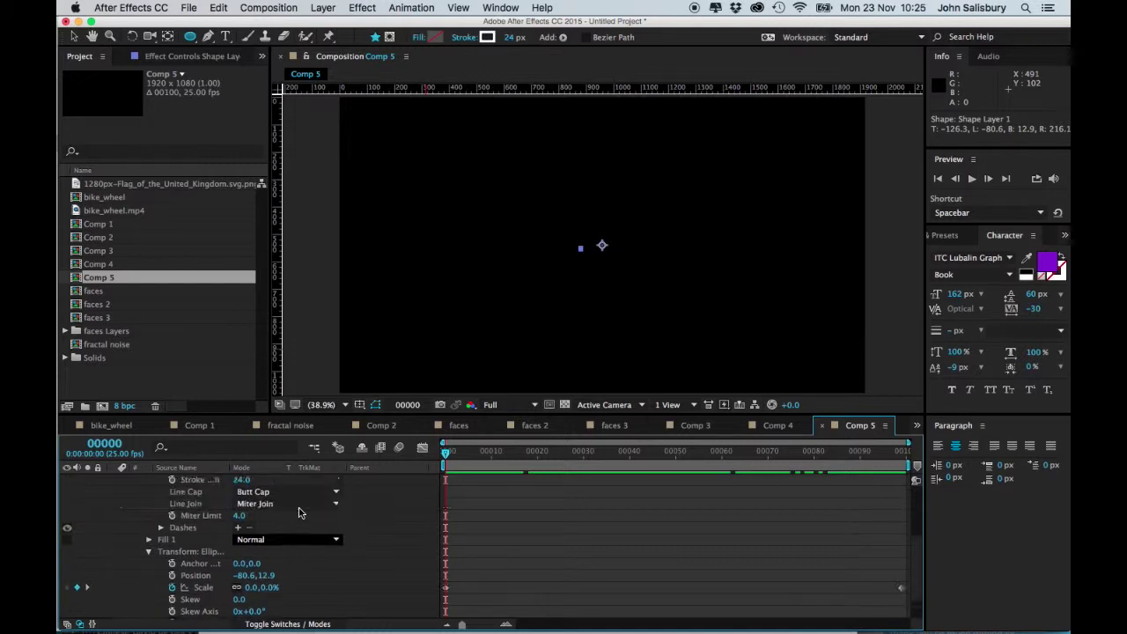
scroll(299, 535, "up", 2)
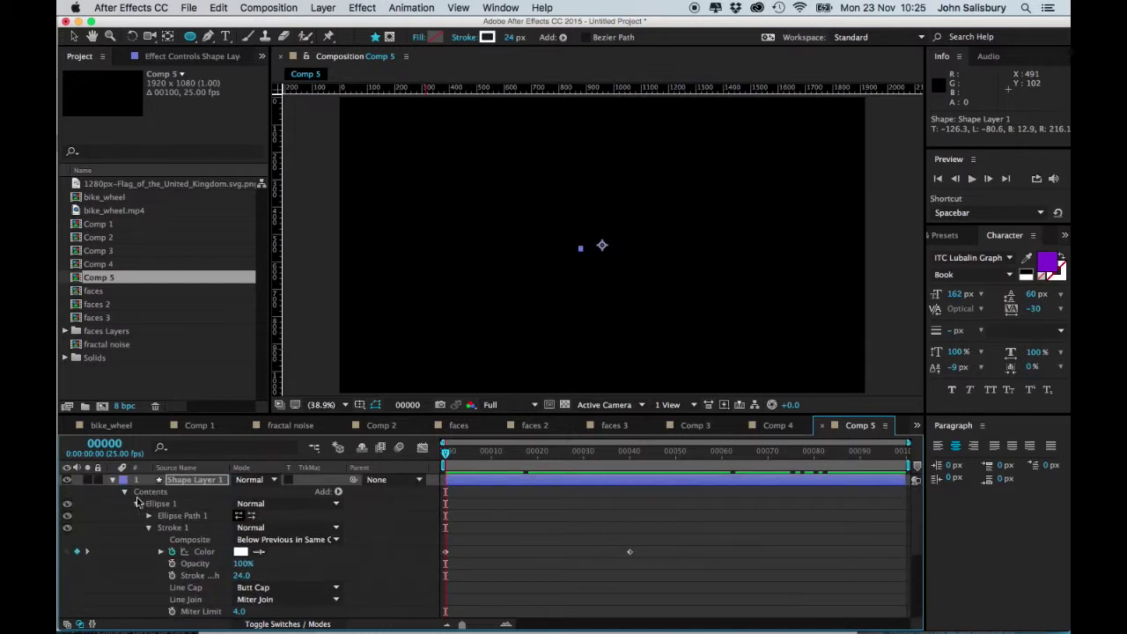
left_click(124, 491)
left_click(113, 481)
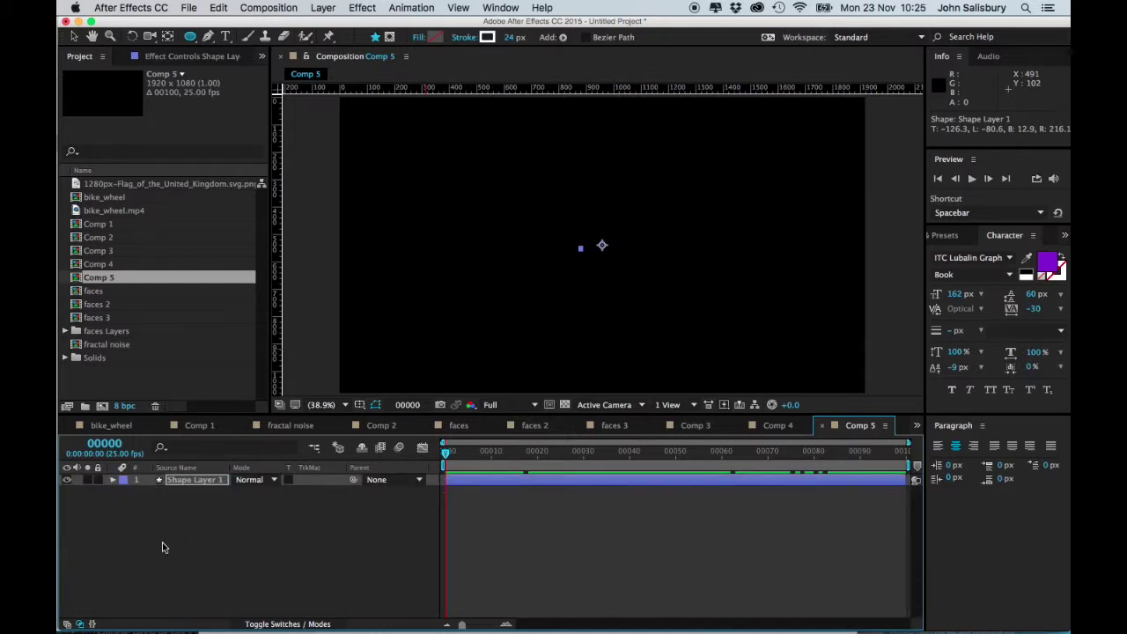
Step: Duplicate Shape Layer 1 with Cmd+D to get six circle layers
left_click(162, 542)
left_click(207, 481)
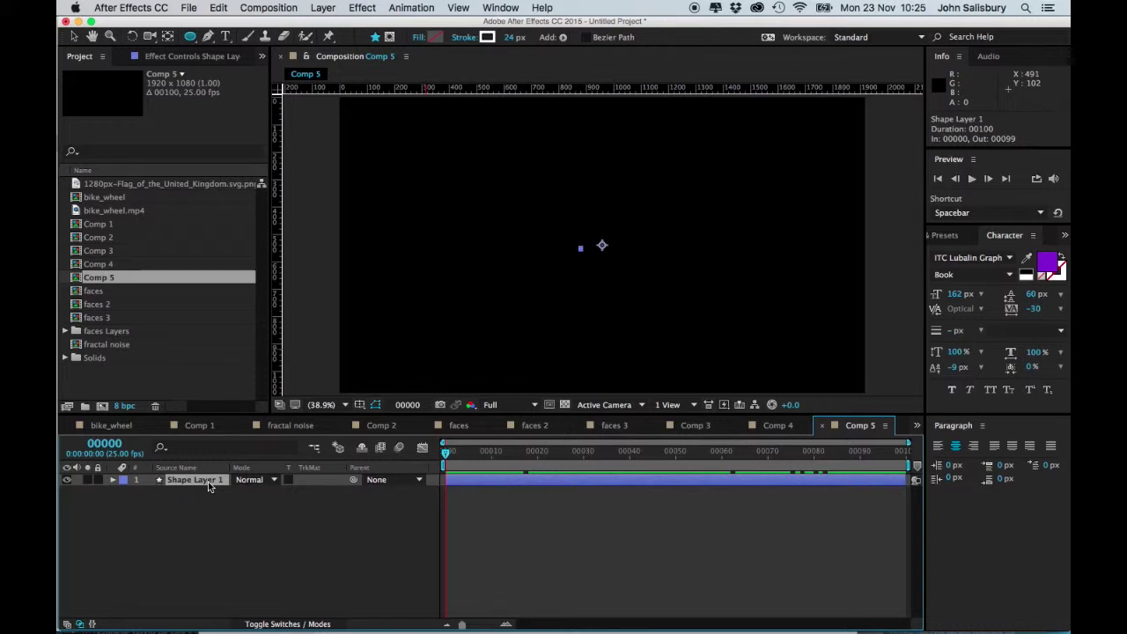
key("super+d")
key("super+d")
key("super+d")
key("super+d")
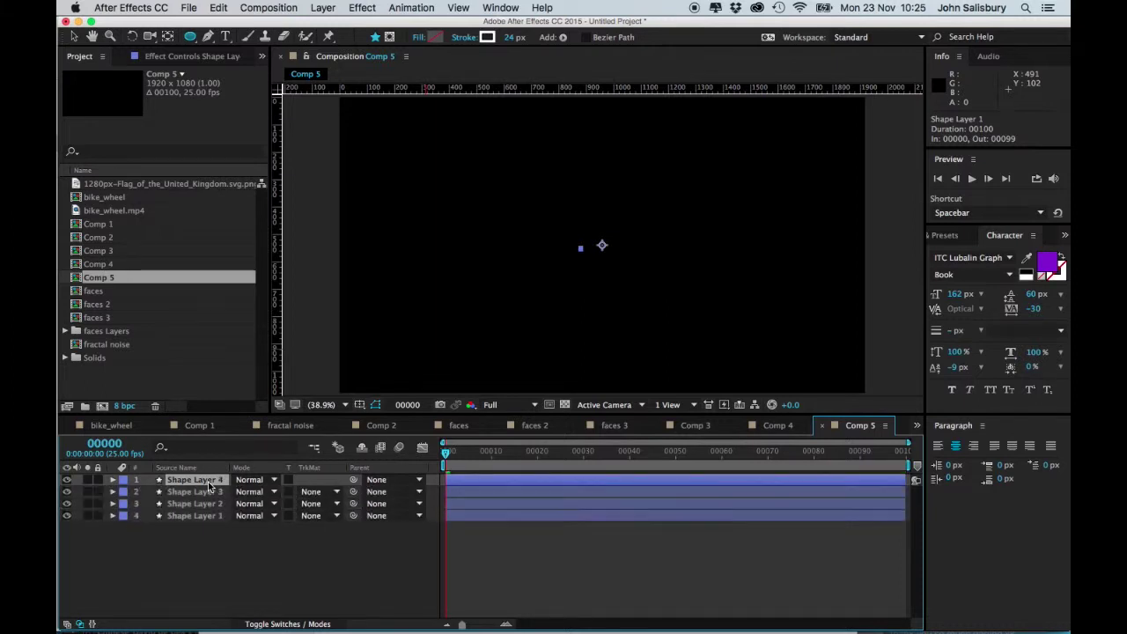
key("super+d")
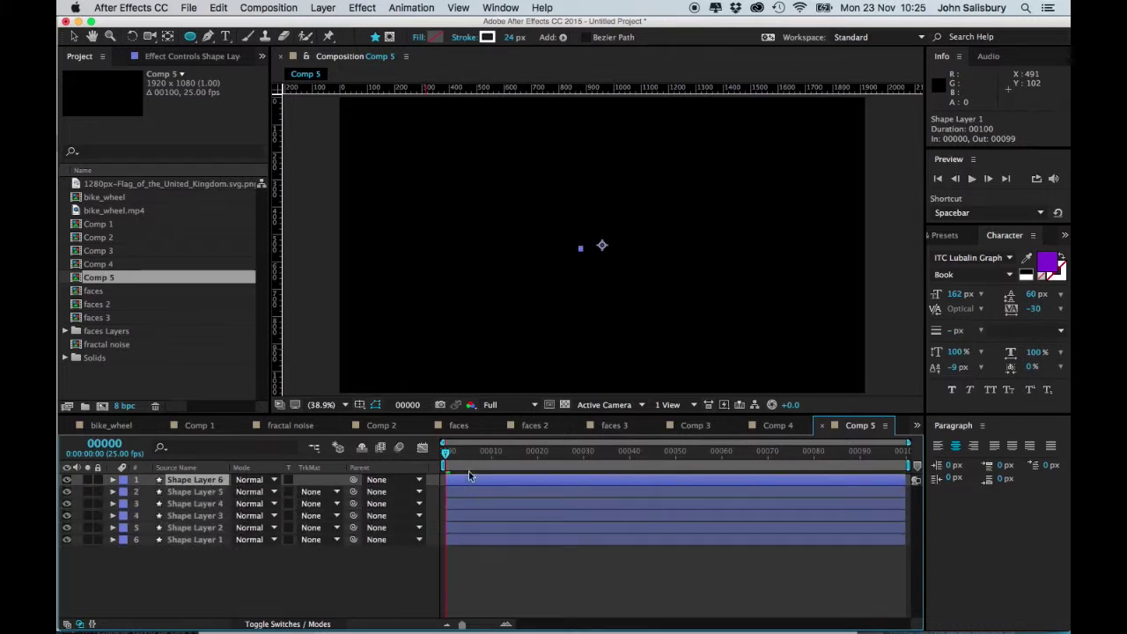
Step: At frame 25, move circles to the upper right, lower right, top edge and bottom-left
left_click_drag(447, 452, 561, 454)
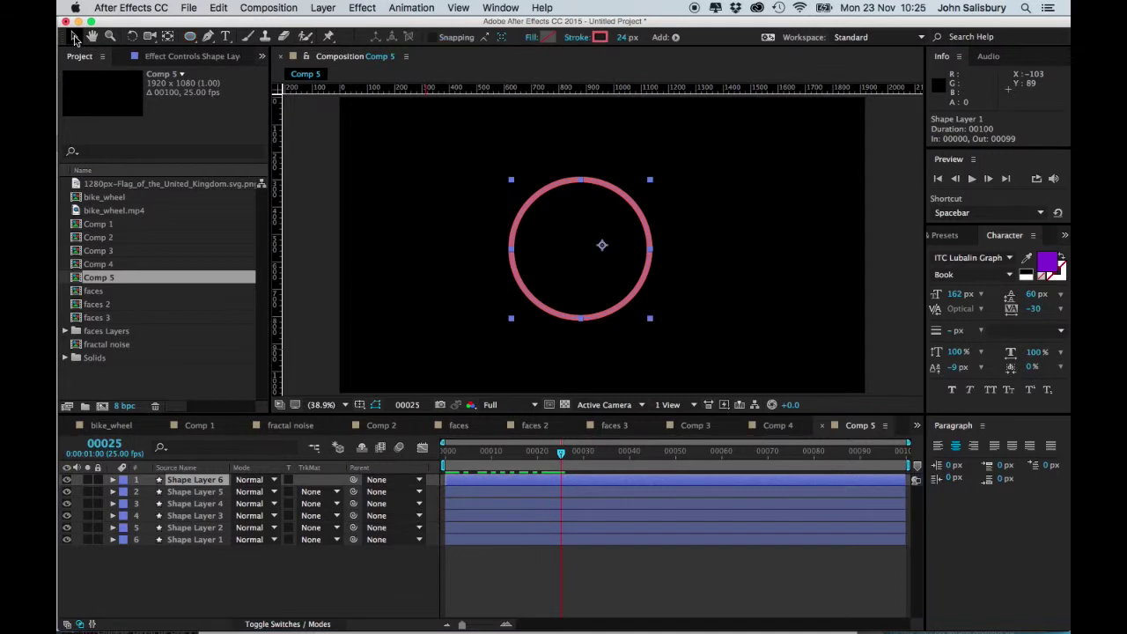
left_click_drag(638, 212, 843, 134)
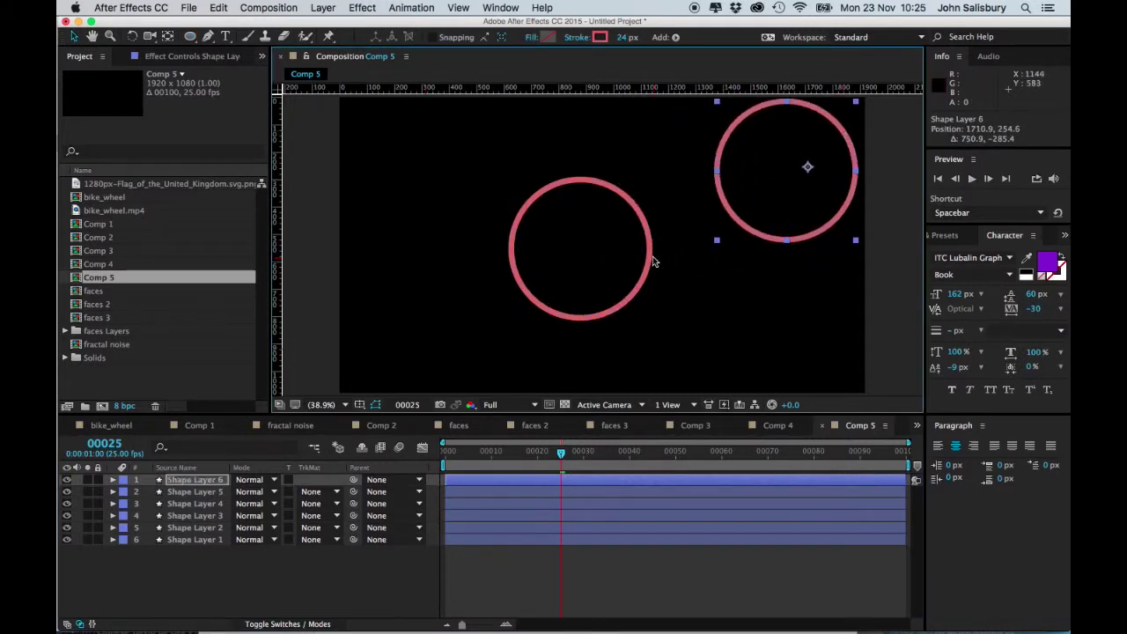
left_click_drag(652, 256, 713, 306)
mouse_move(649, 276)
left_mouse_down()
mouse_move(676, 280)
mouse_move(752, 329)
left_mouse_up()
left_click_drag(645, 224, 520, 98)
left_click_drag(594, 195, 441, 335)
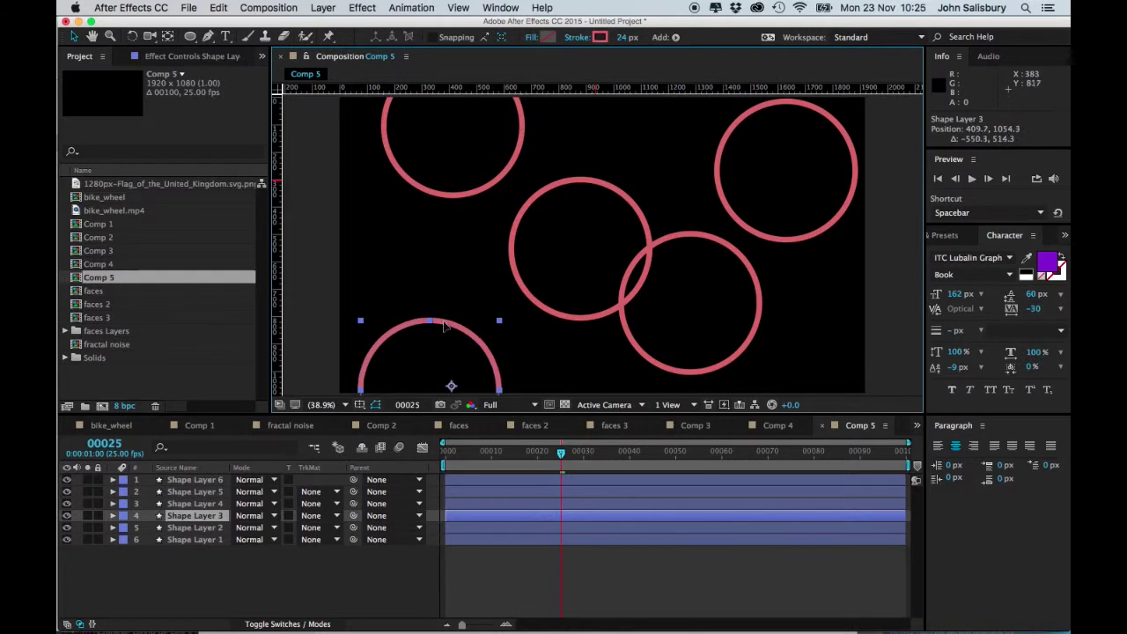
Step: Move the remaining circles left, up-right and right, undoing an accidental stretch
left_click(508, 257)
left_click_drag(511, 250, 468, 257)
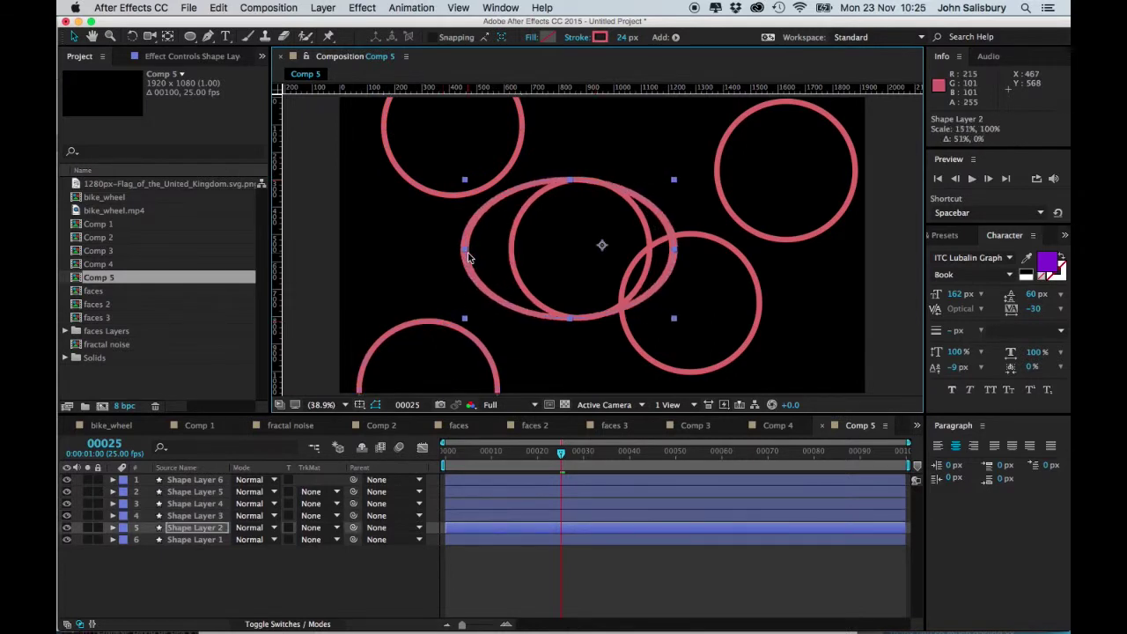
key("super+z")
left_click_drag(516, 229, 467, 226)
left_click_drag(636, 199, 693, 126)
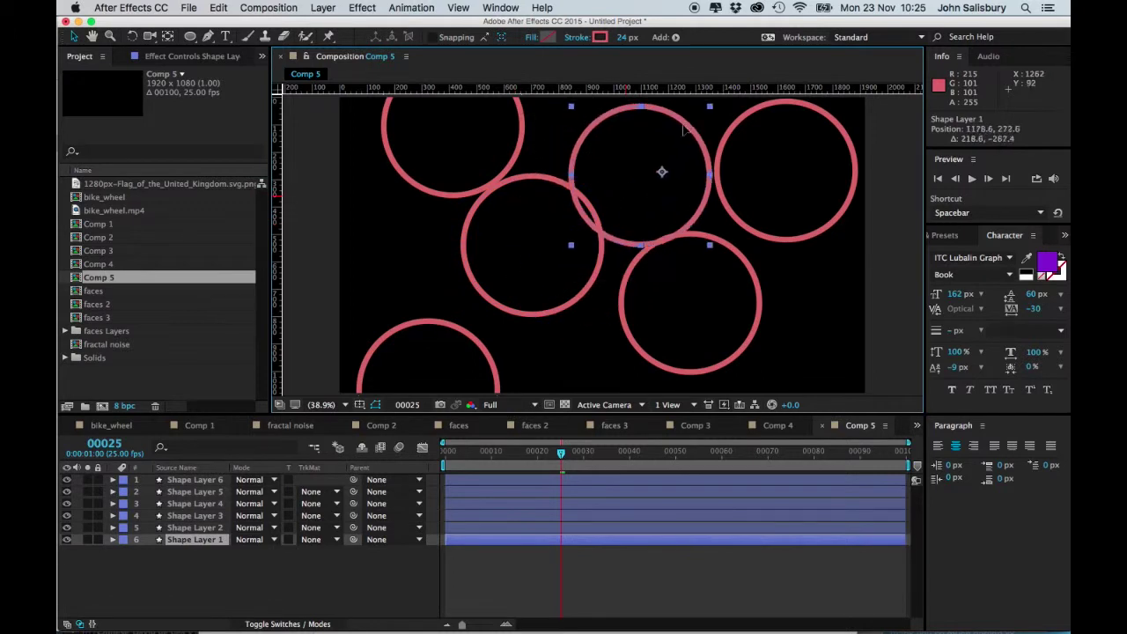
left_click_drag(560, 451, 381, 478)
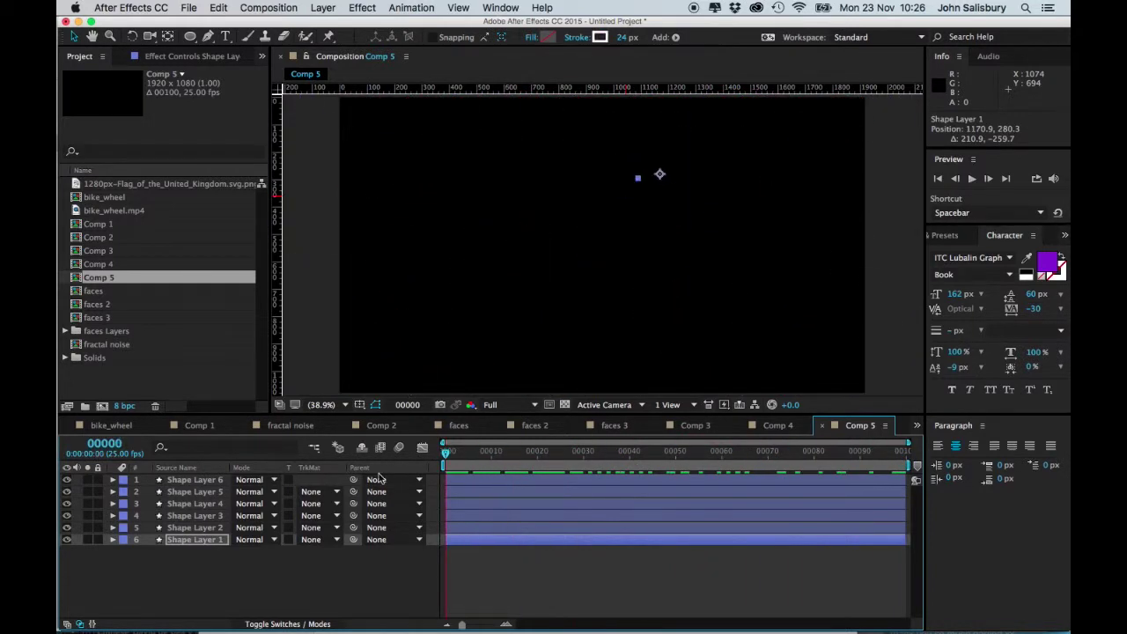
key("space")
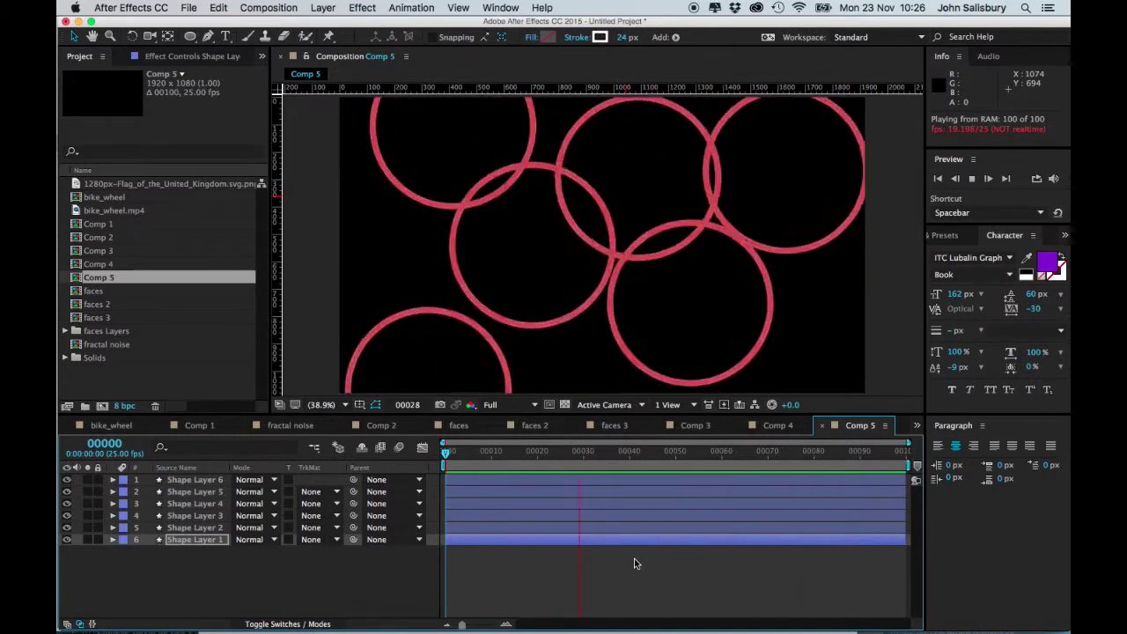
left_click(603, 565)
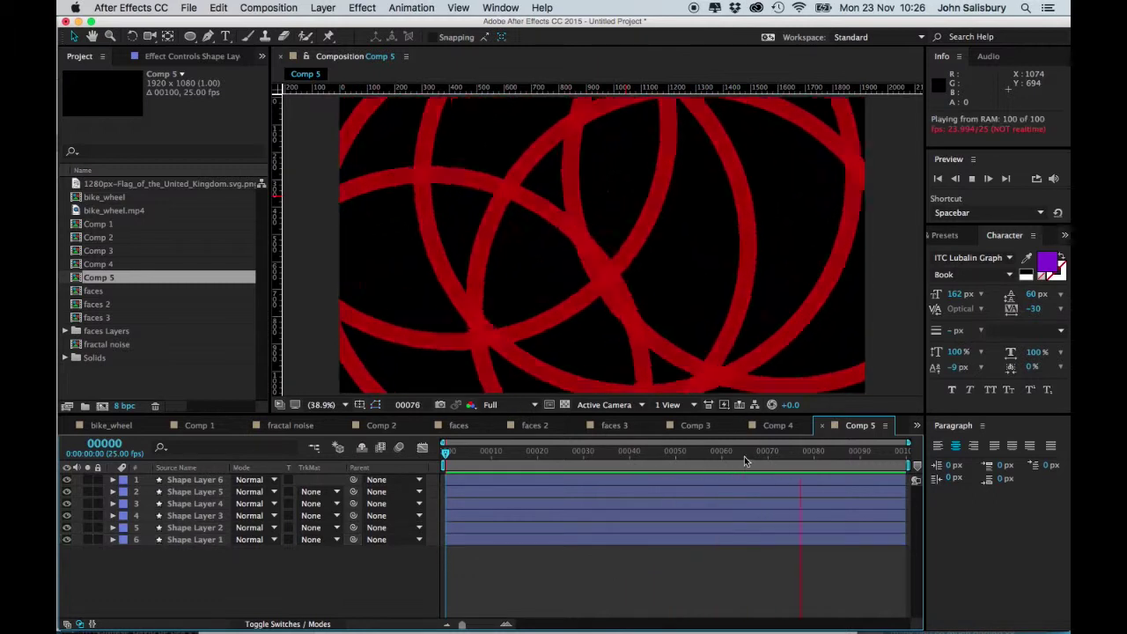
left_click(743, 456)
left_click_drag(744, 456, 514, 456)
Step: Give Shape Layer 2 a Green label
key("space")
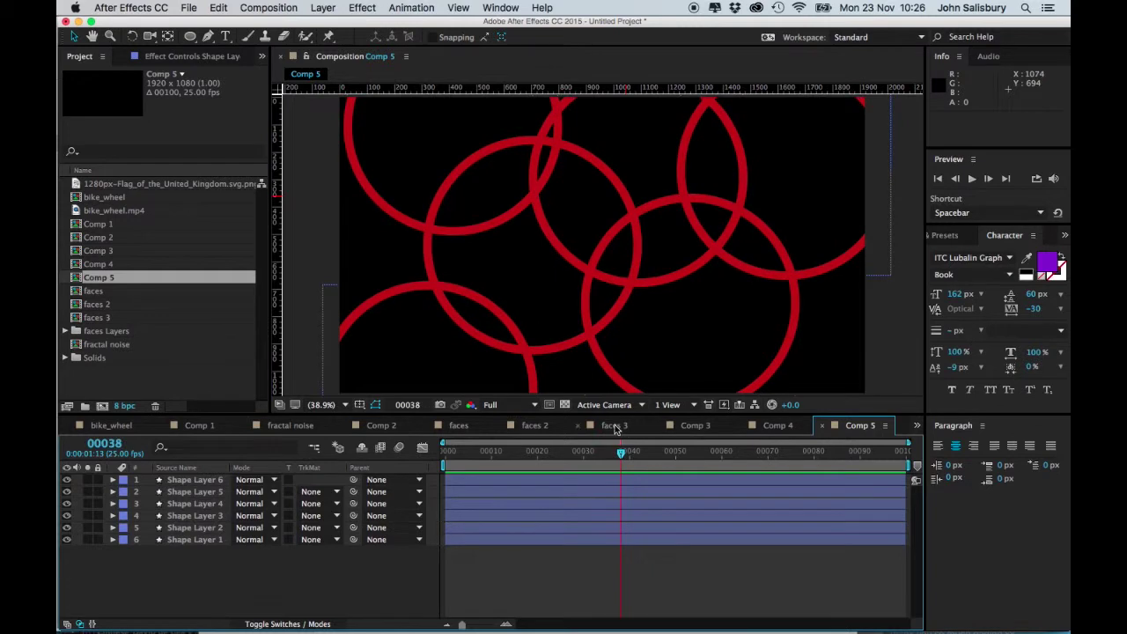
left_click(192, 529)
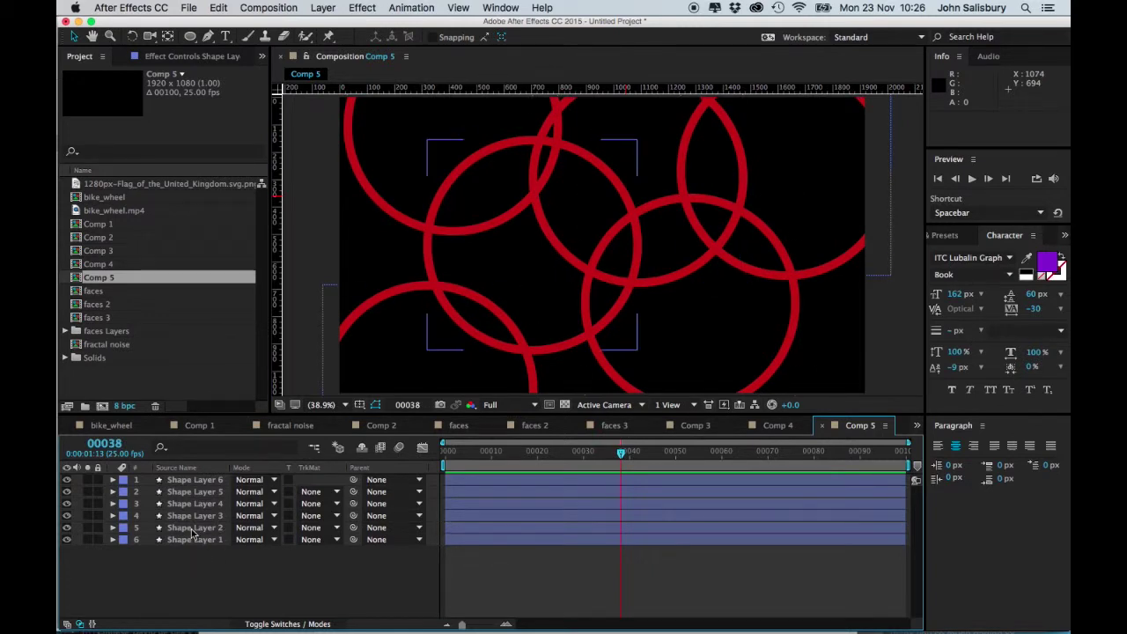
left_click(123, 528)
left_click(146, 524)
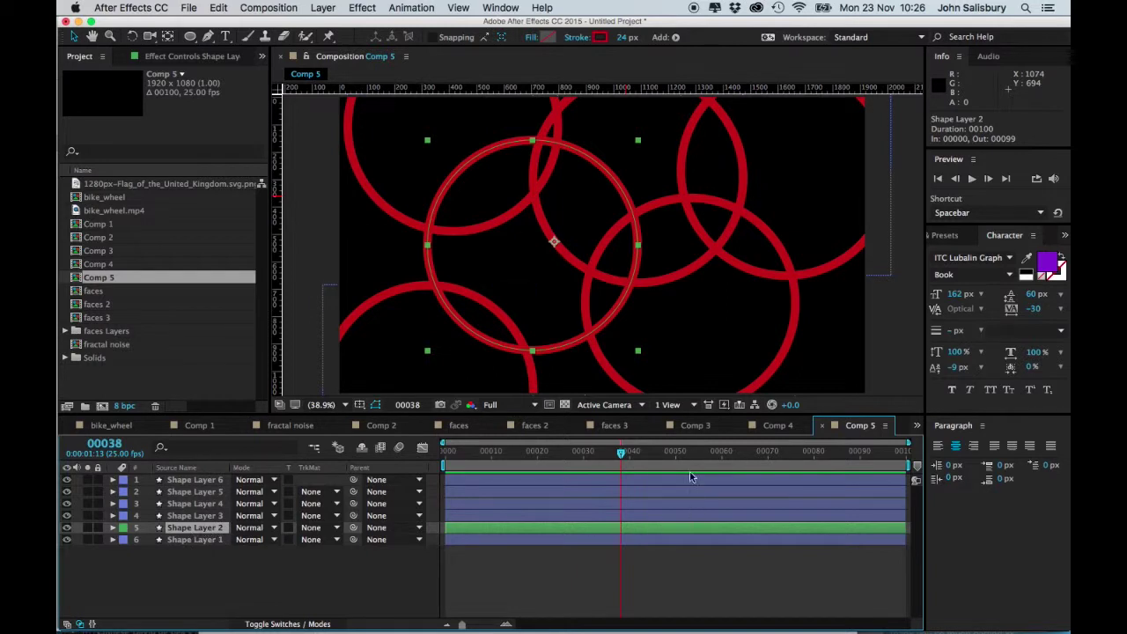
Step: Split Shape Layer 2 at frame 27 with Edit > Split Layer
left_click_drag(622, 455, 572, 456)
left_click(367, 569)
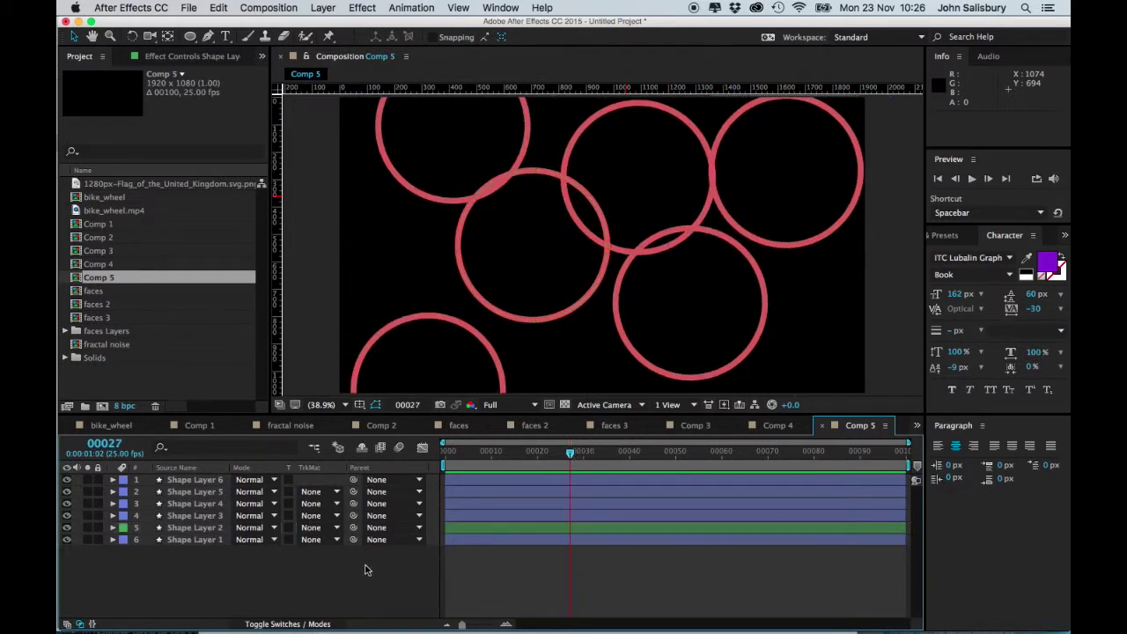
left_click(203, 526)
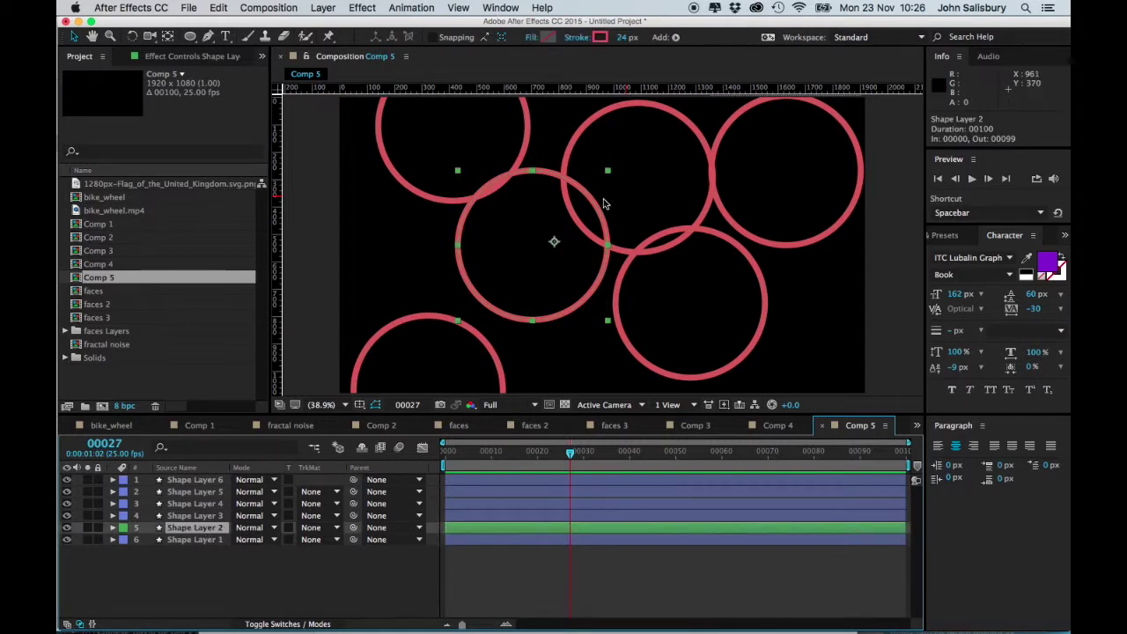
left_click(219, 8)
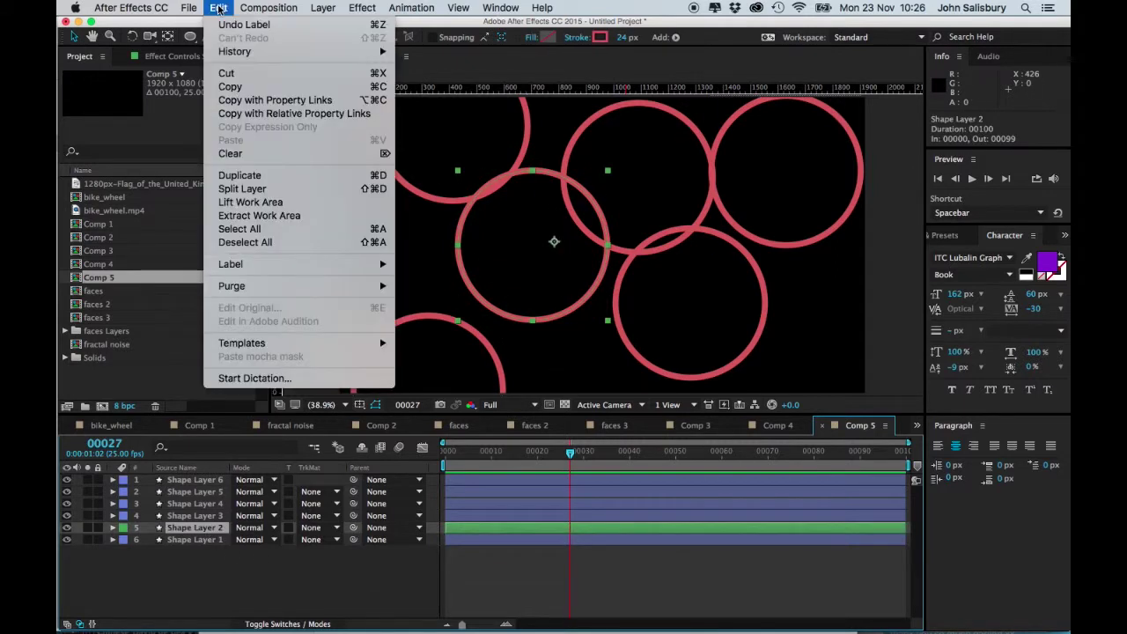
left_click(246, 189)
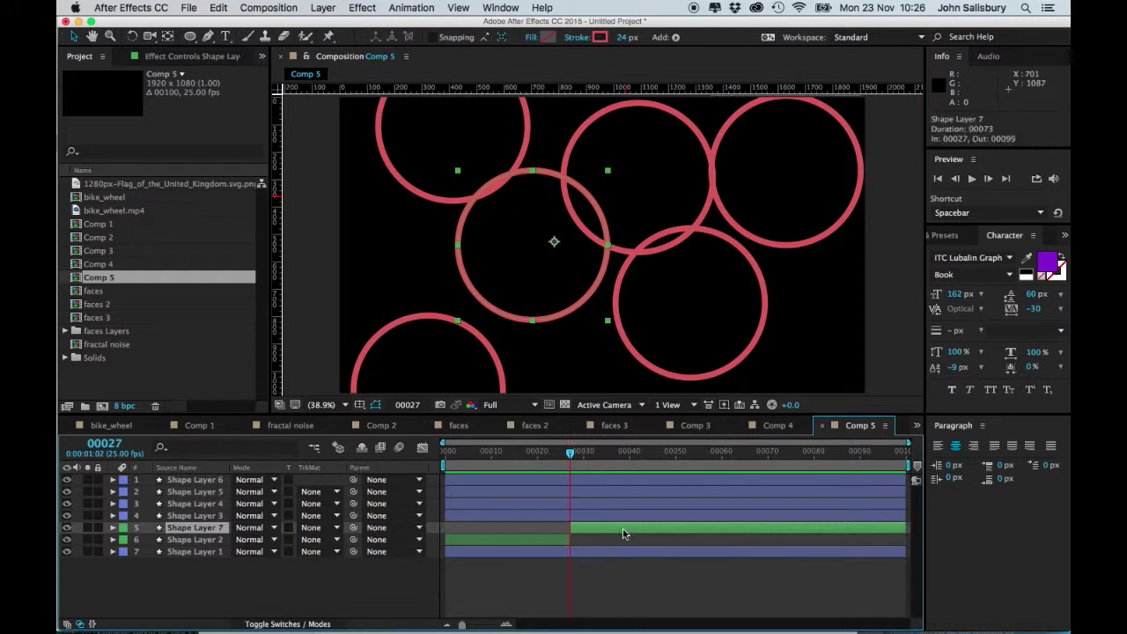
Step: Slide Shape Layer 7 to start at frame 0 and Shape Layer 2 to frame 73, then preview the loop
left_click_drag(622, 529, 849, 544)
left_click(515, 540)
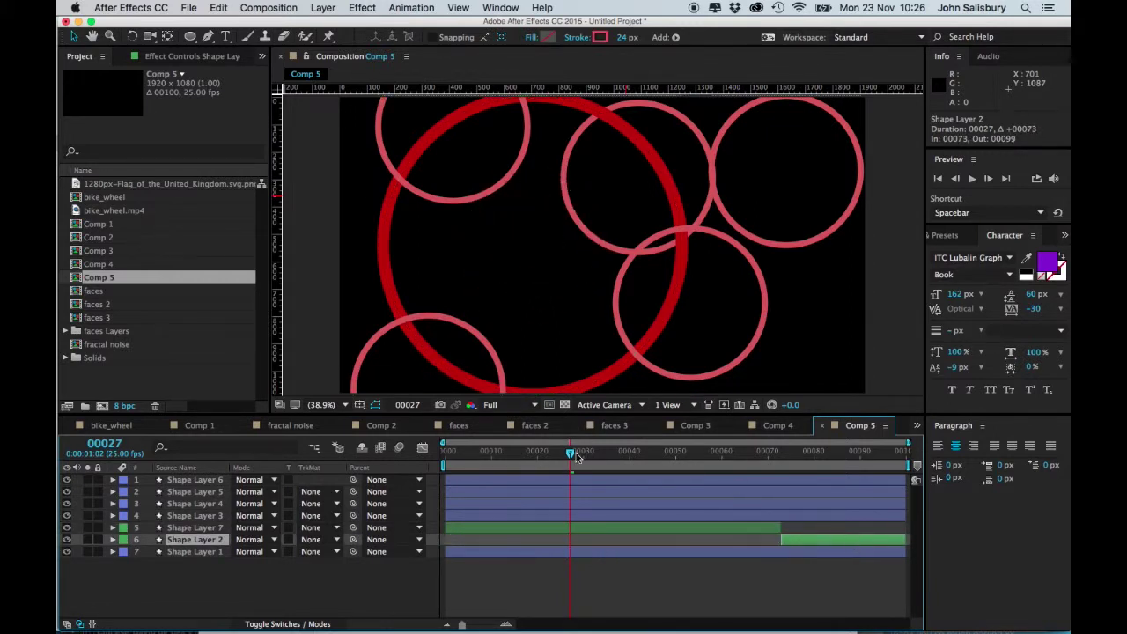
key("space")
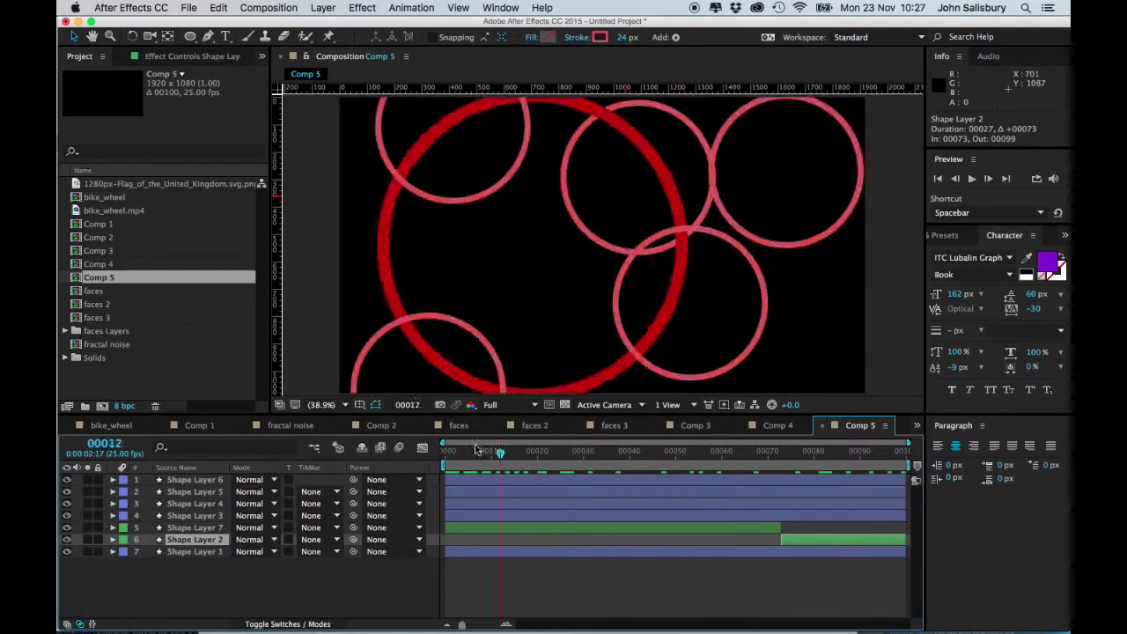
left_click_drag(469, 445, 437, 452)
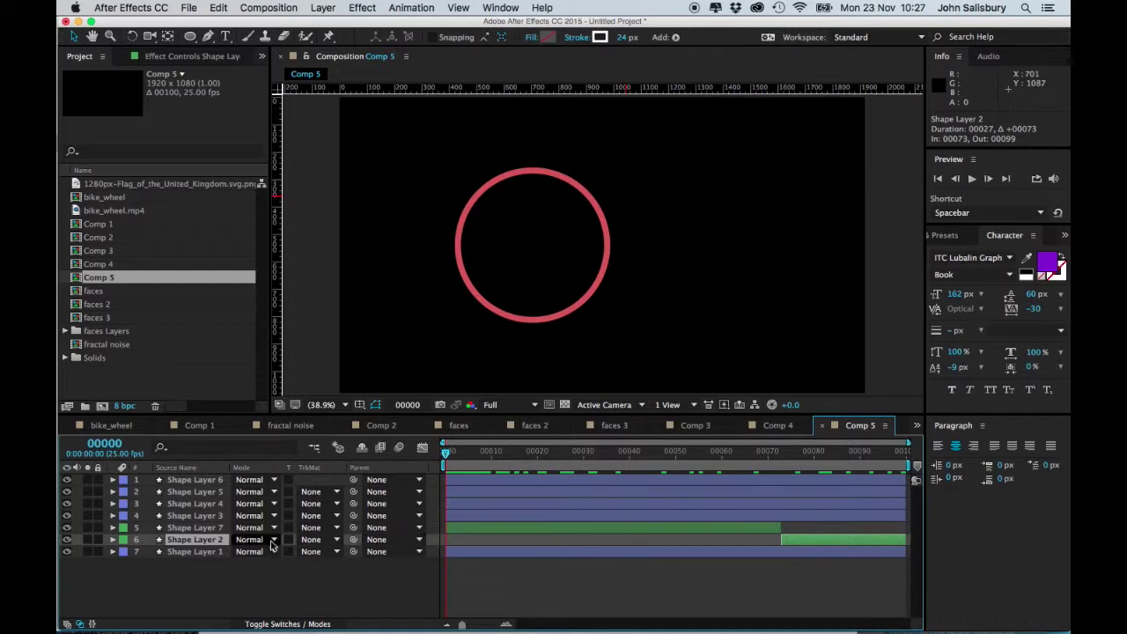
left_click(220, 527)
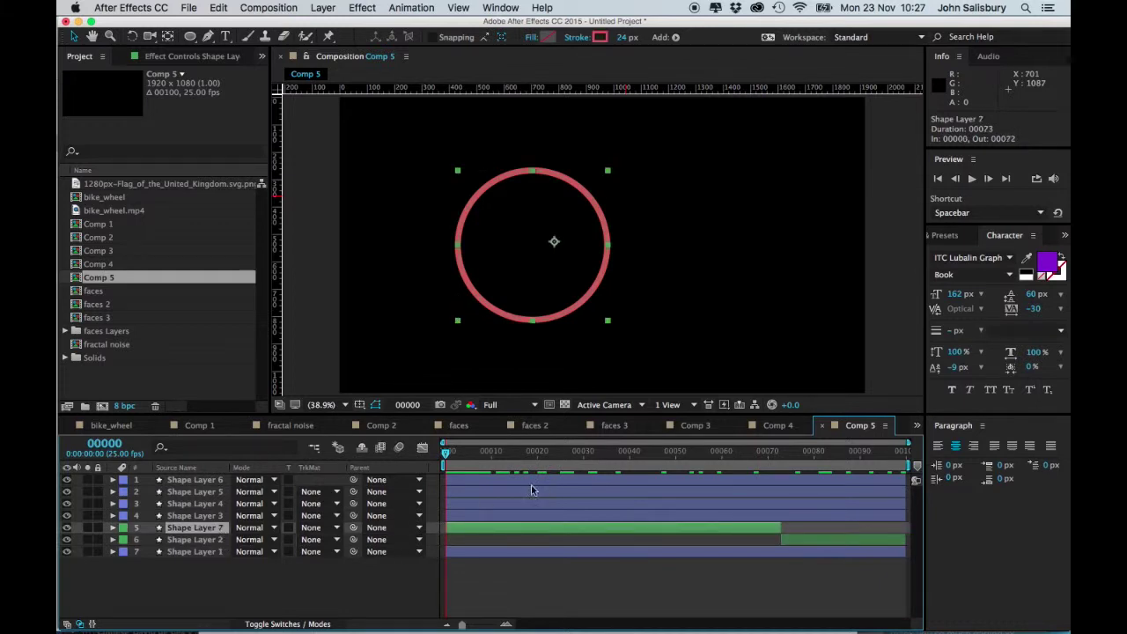
key("space")
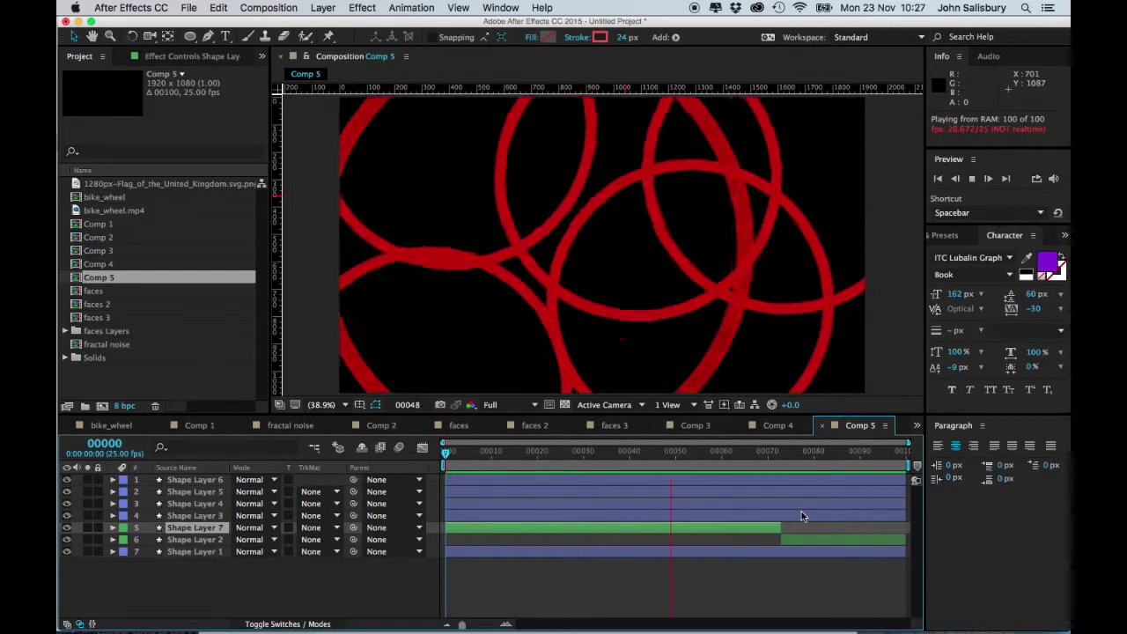
left_click(586, 600)
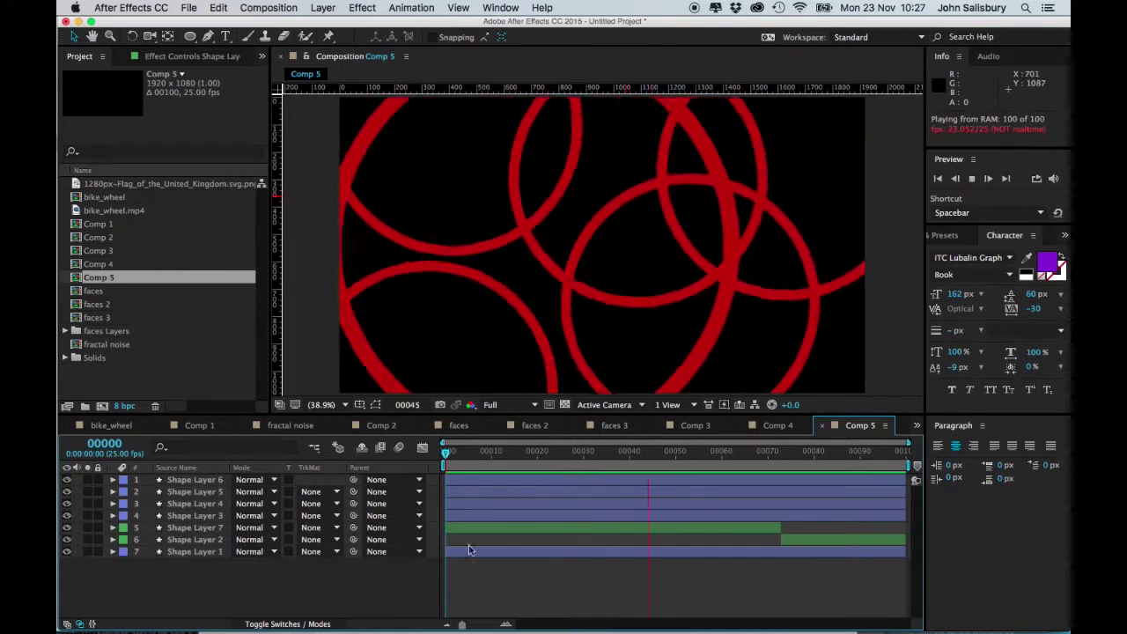
Step: Stop the preview and give Shape Layer 3 a Pink label
left_click(314, 515)
left_click(318, 517)
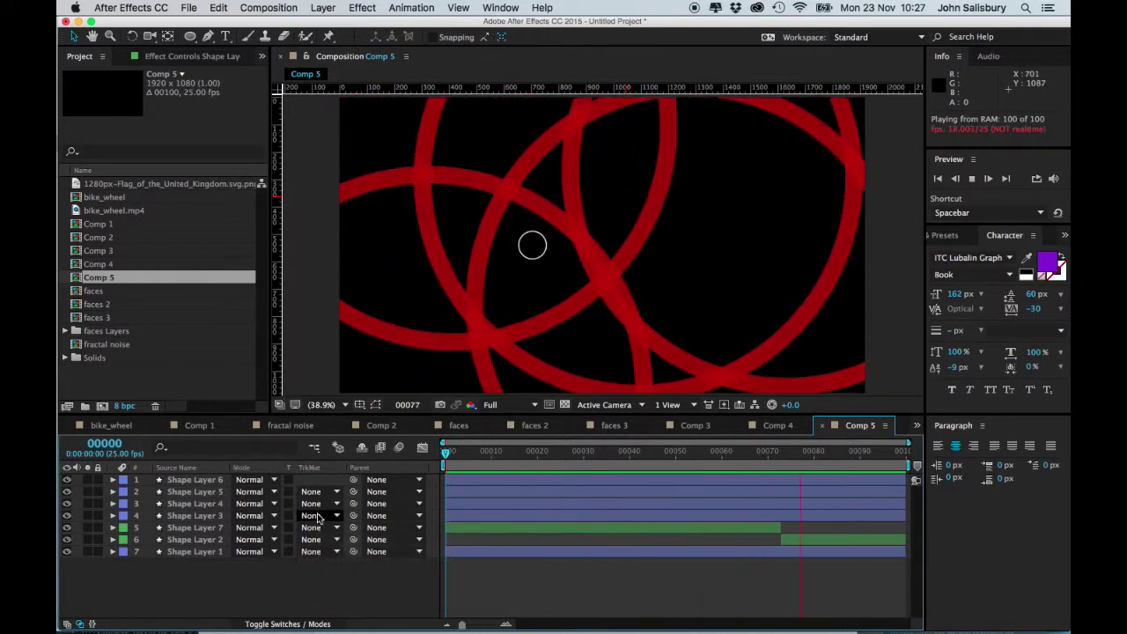
key("space")
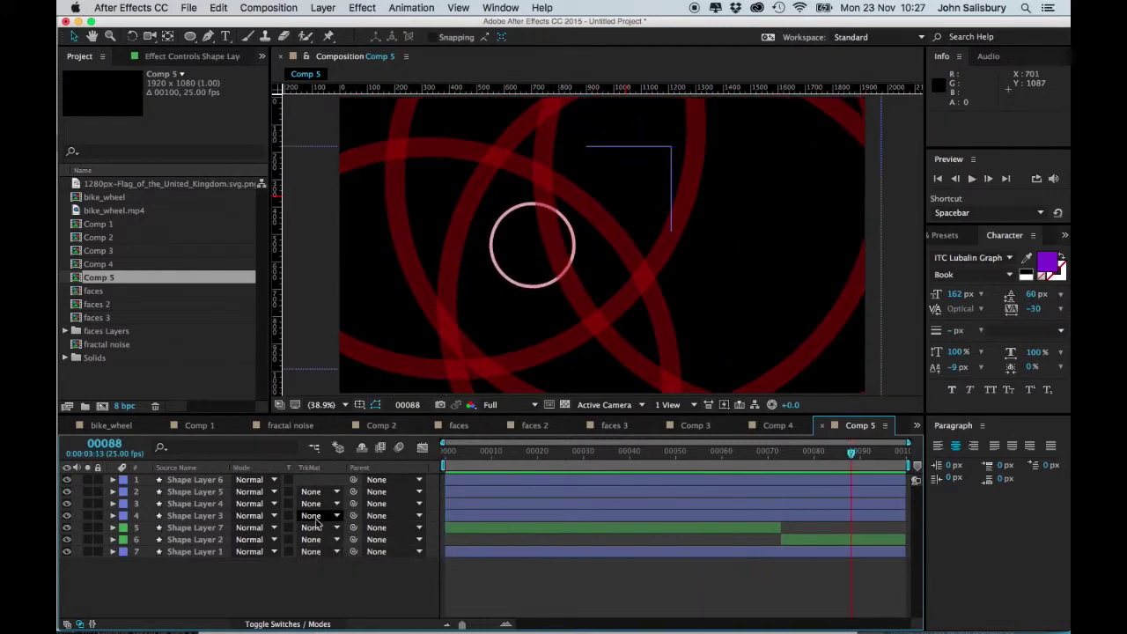
left_click(123, 517)
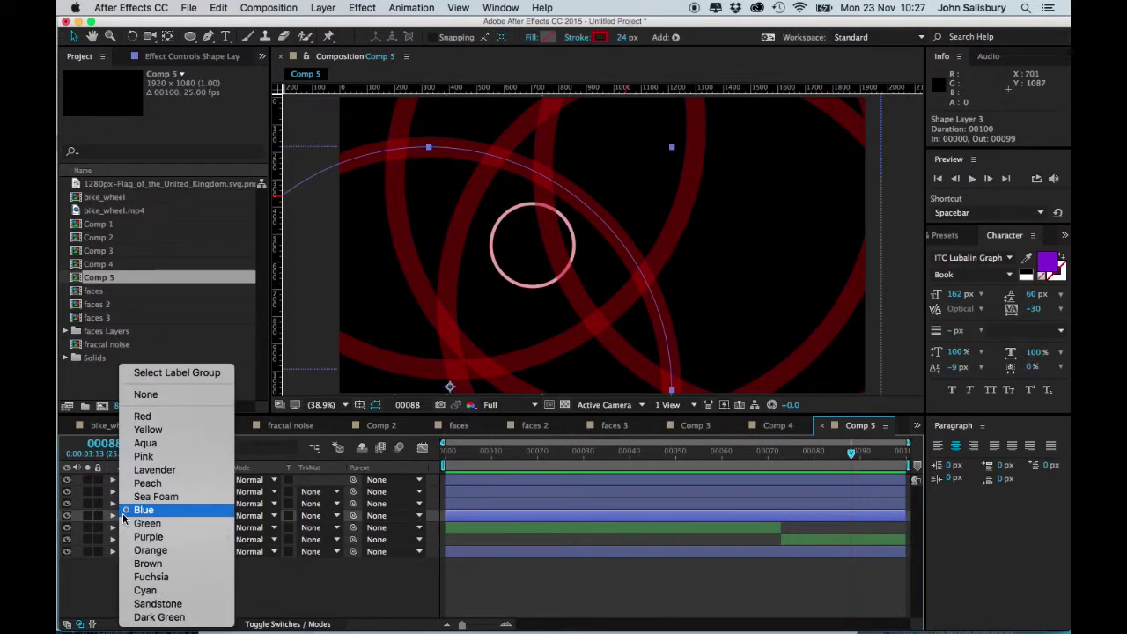
left_click(140, 457)
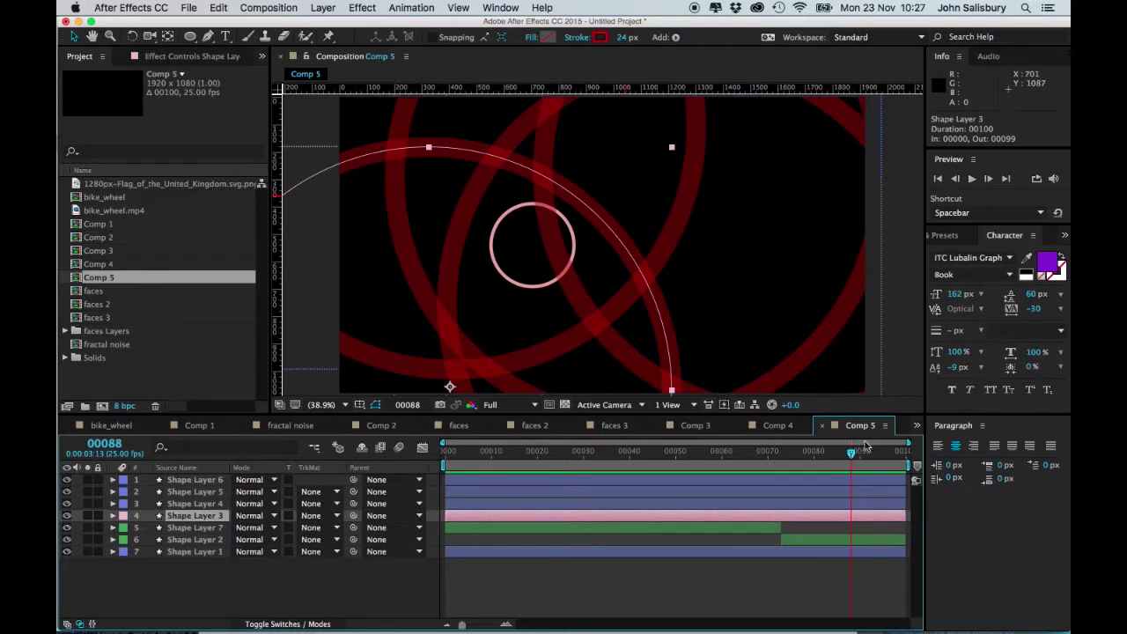
Step: Split Shape Layer 3 at frame 82 and move the end piece to frame 0
left_click_drag(849, 450, 823, 451)
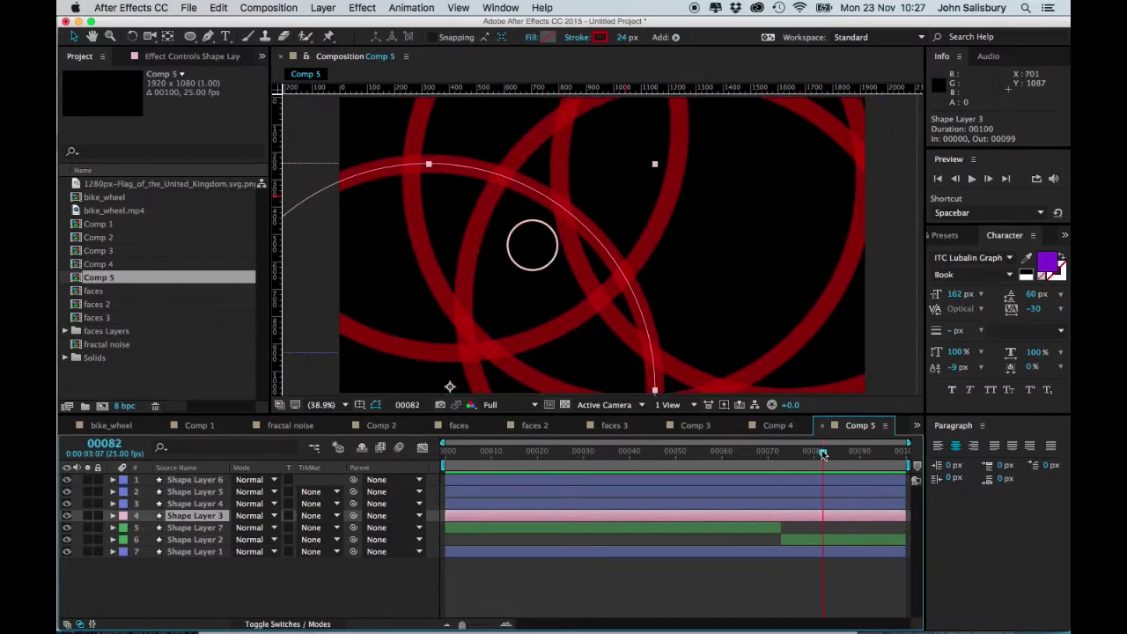
left_click(220, 8)
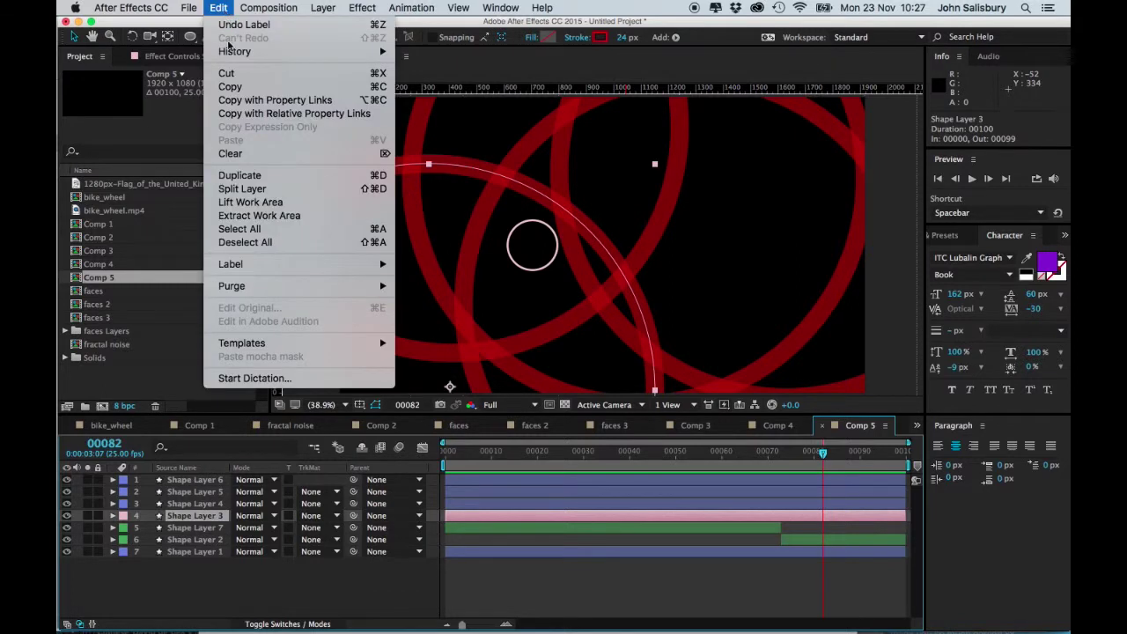
left_click(242, 188)
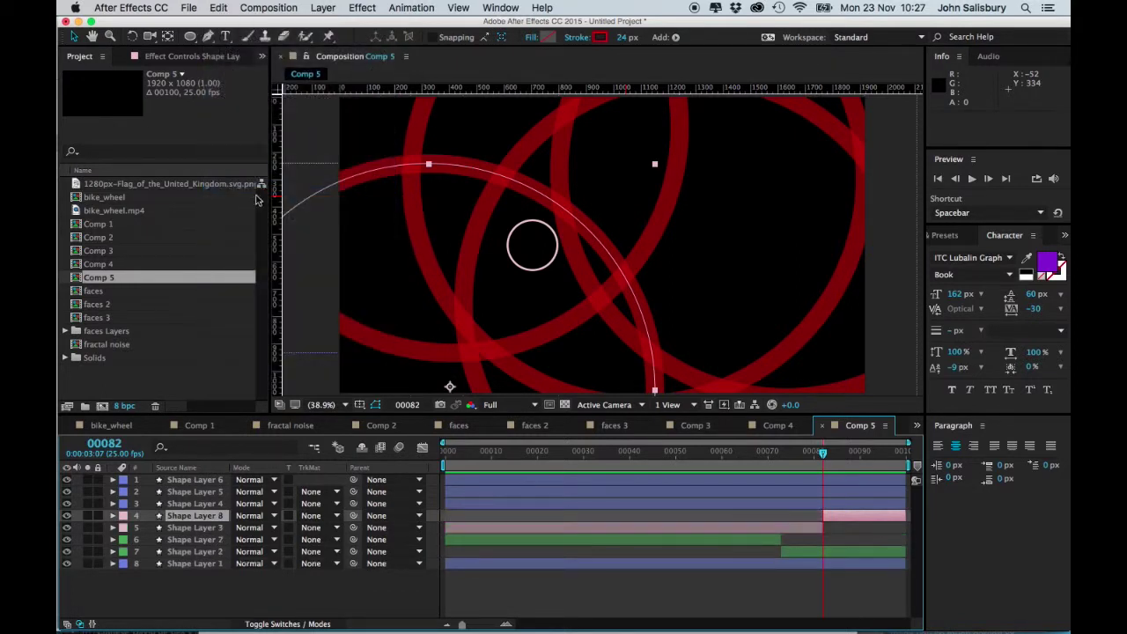
left_click_drag(850, 519, 582, 534)
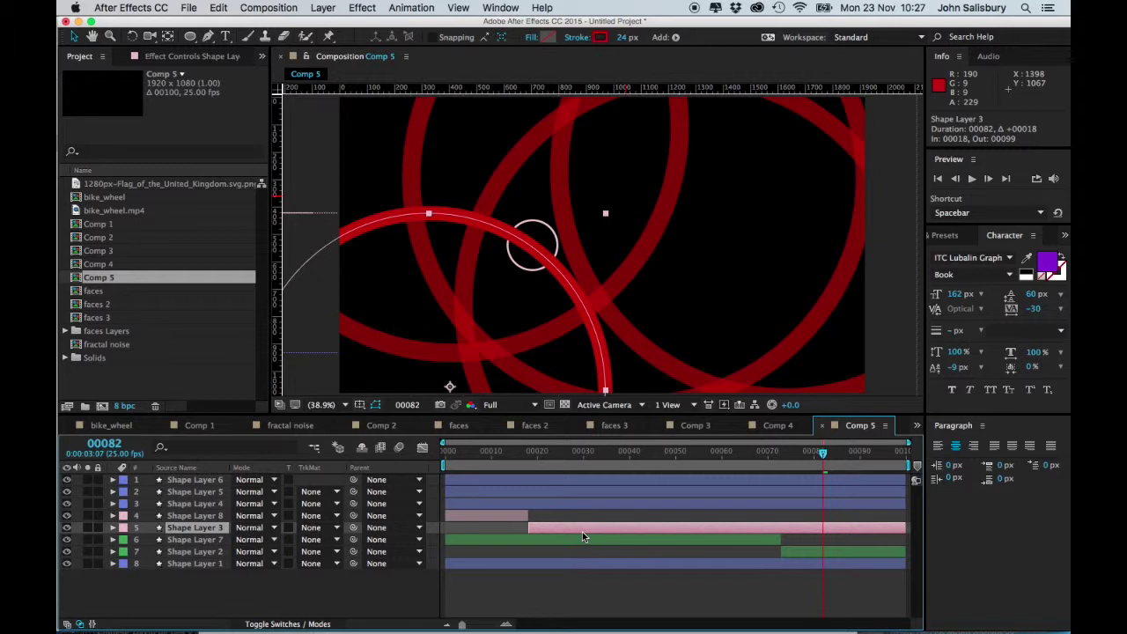
key("space")
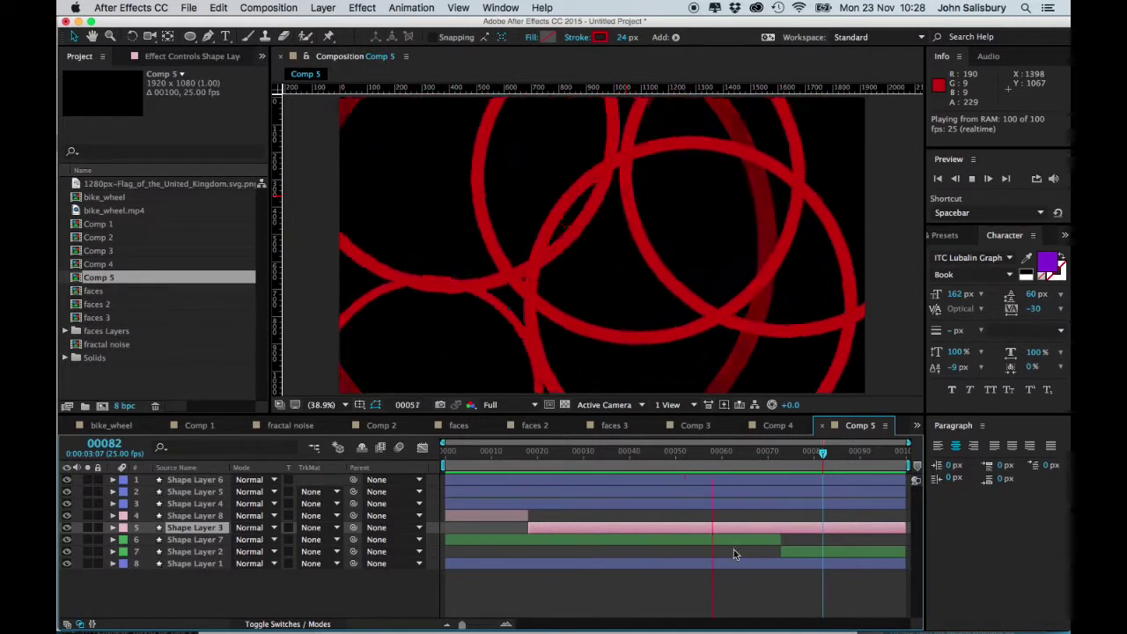
Step: Deselect Shape Layer 3 and stop the preview at frame 41
left_click(559, 592)
left_click(630, 456)
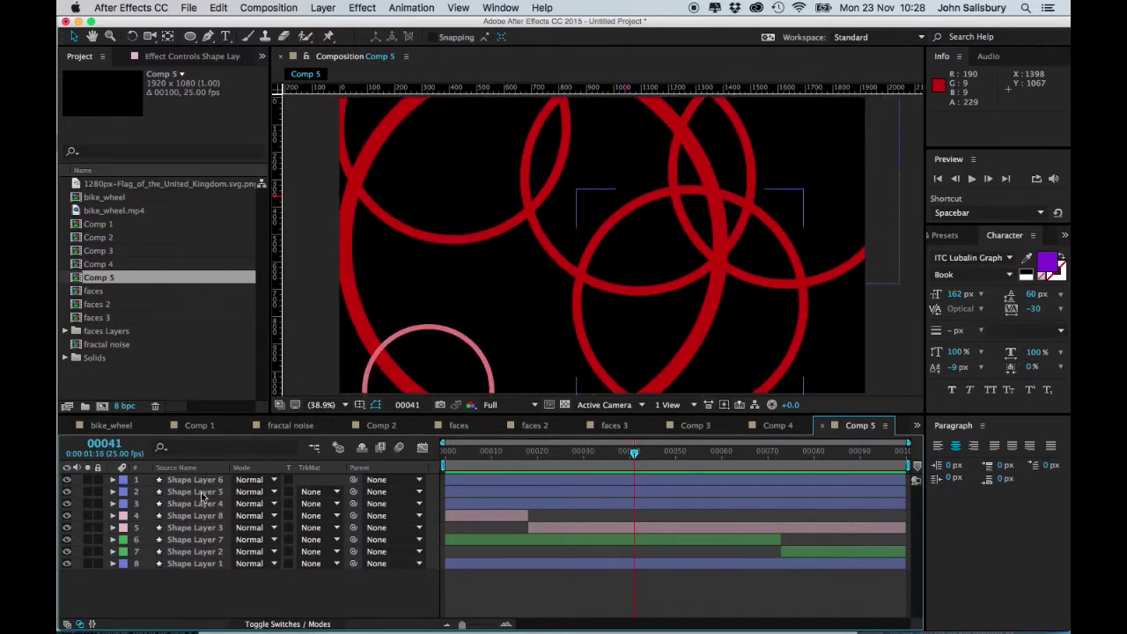
Step: Give Shape Layer 4 the Yellow label
left_click(452, 505)
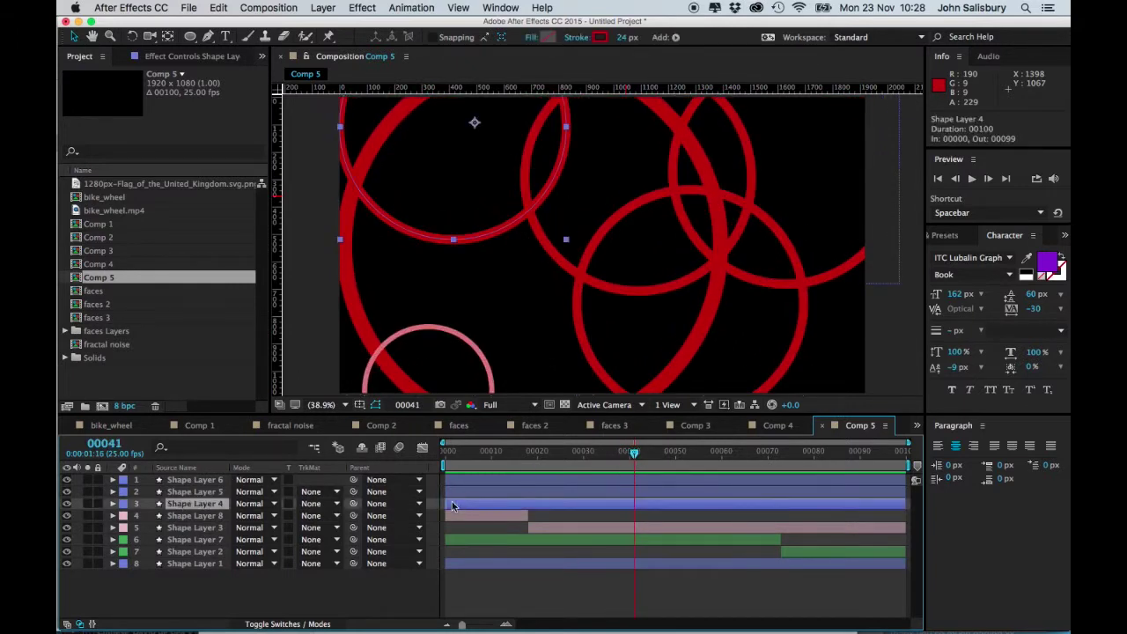
left_click(125, 506)
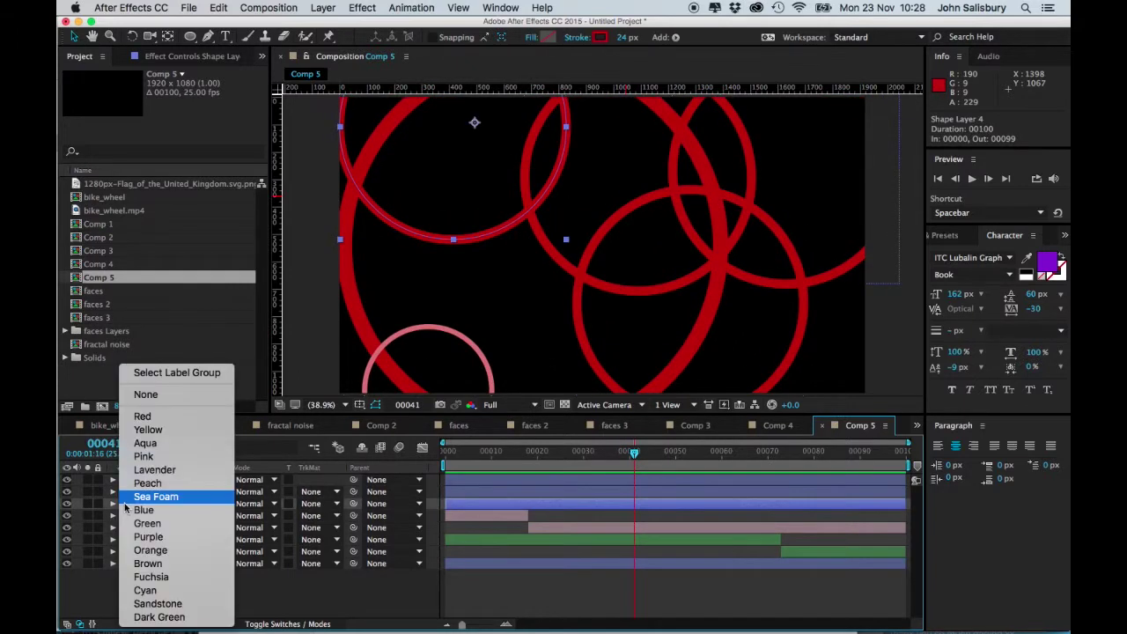
left_click(136, 430)
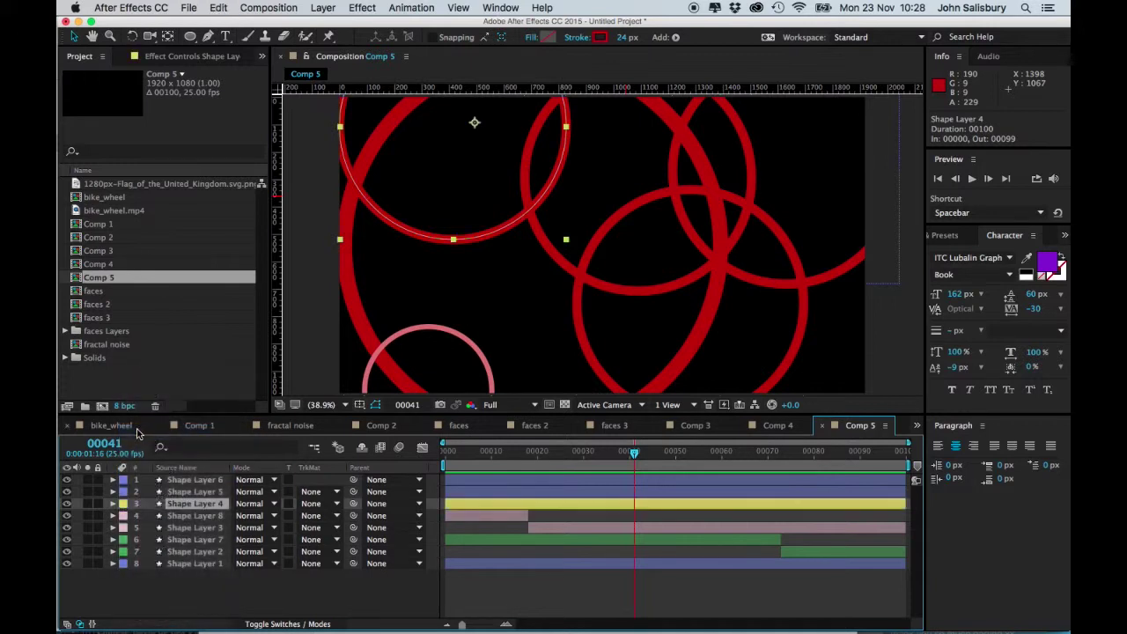
Step: Split Shape Layer 4 at frame 41, moving Shape Layer 9 to 0–58 and Layer 4 to 59–99
left_click(218, 8)
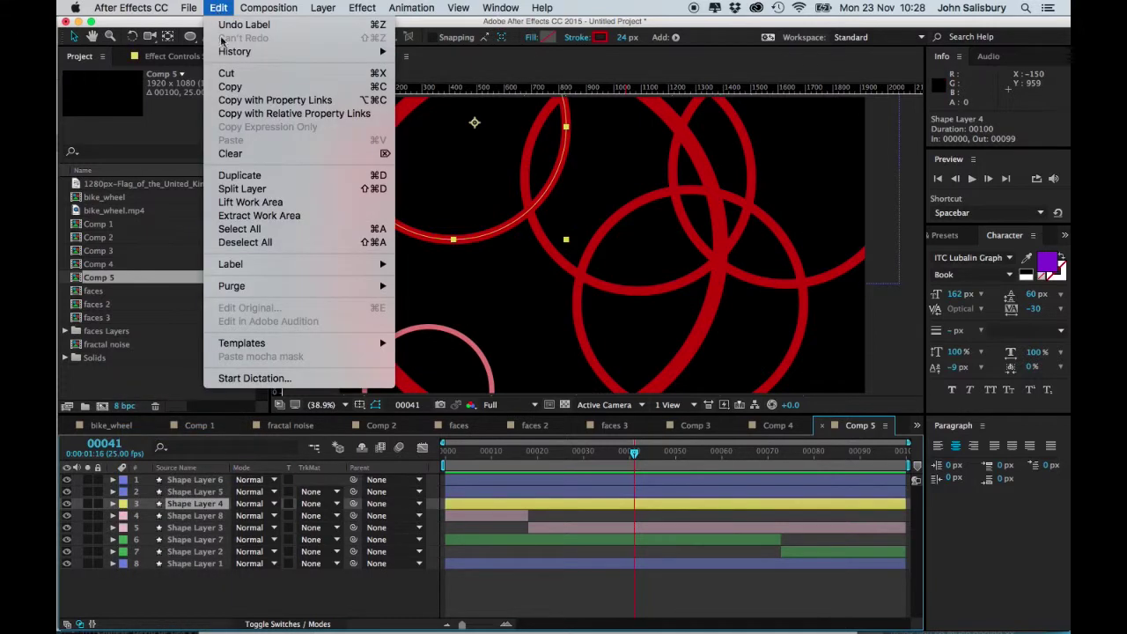
left_click(246, 188)
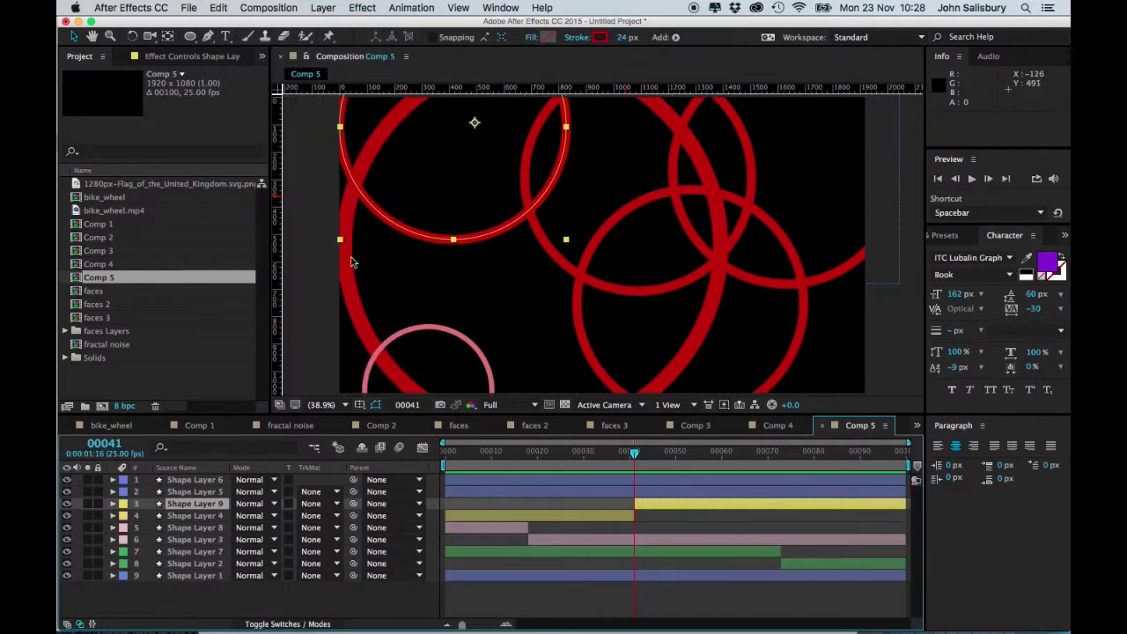
left_click(732, 509)
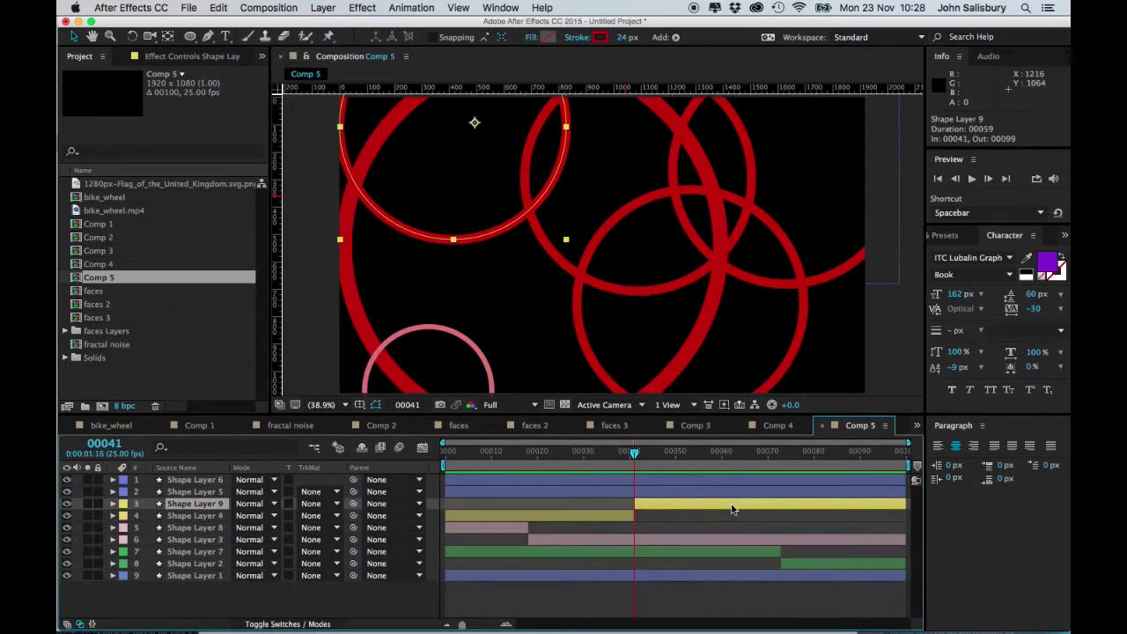
left_click_drag(731, 509, 783, 521)
left_click(544, 522)
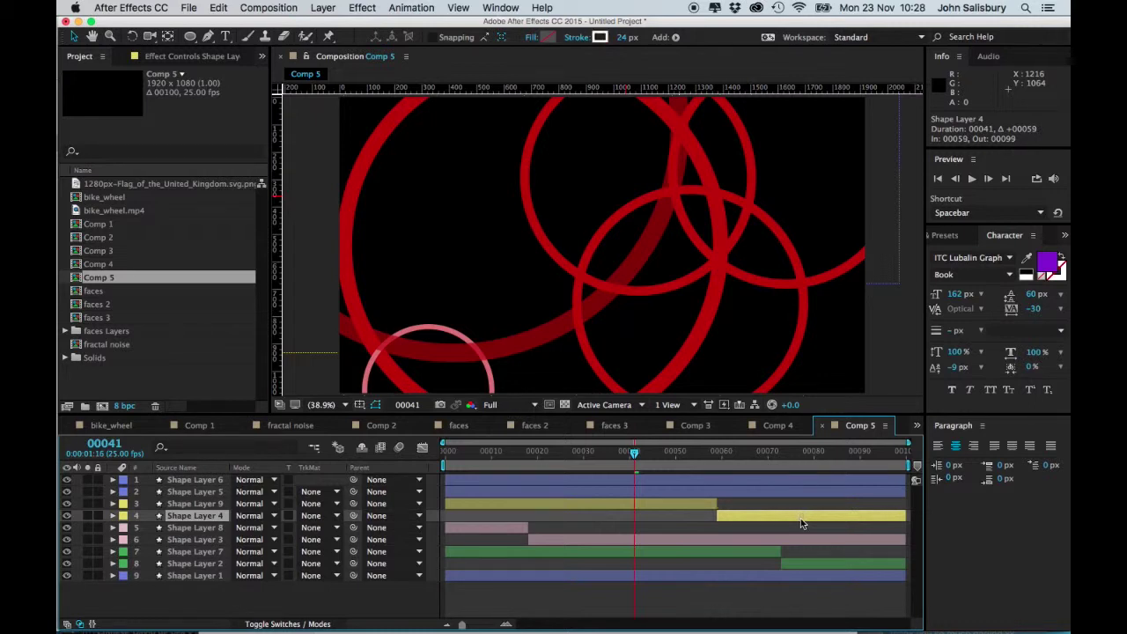
left_click(191, 494)
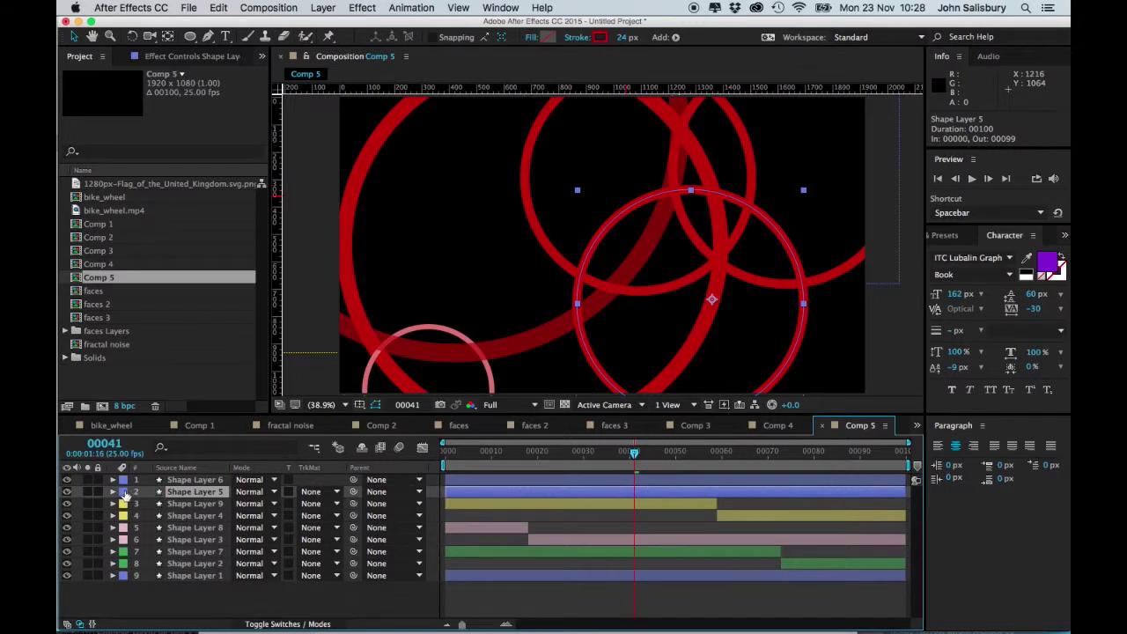
Step: Give Shape Layer 5 the Aqua label and set the current time to frame 30
left_click(124, 492)
left_click(133, 443)
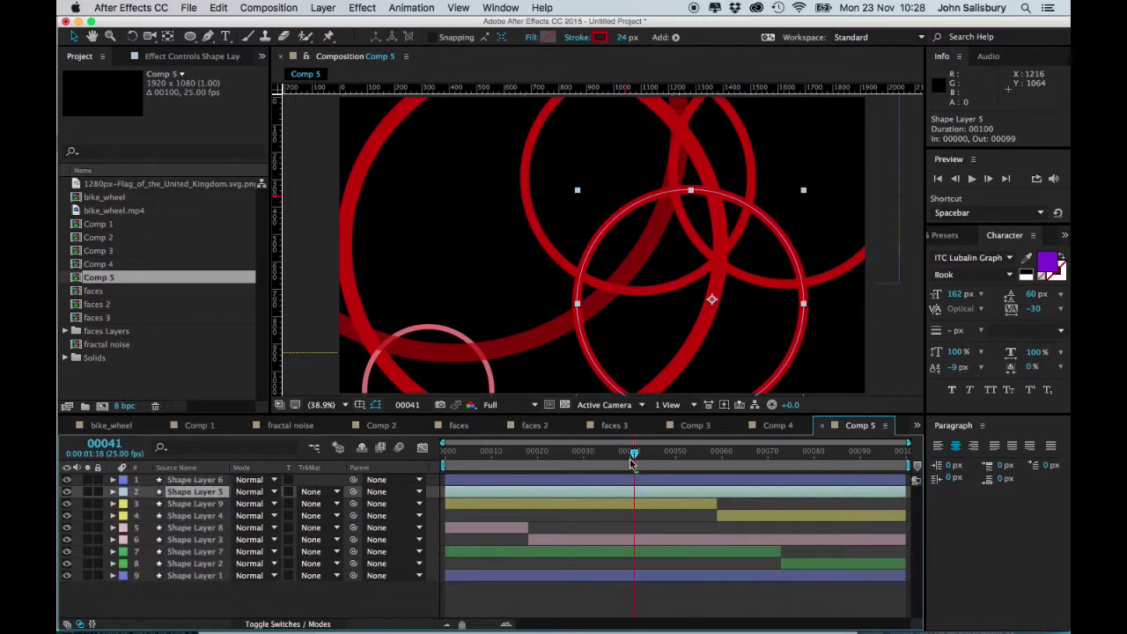
left_click_drag(630, 461, 583, 455)
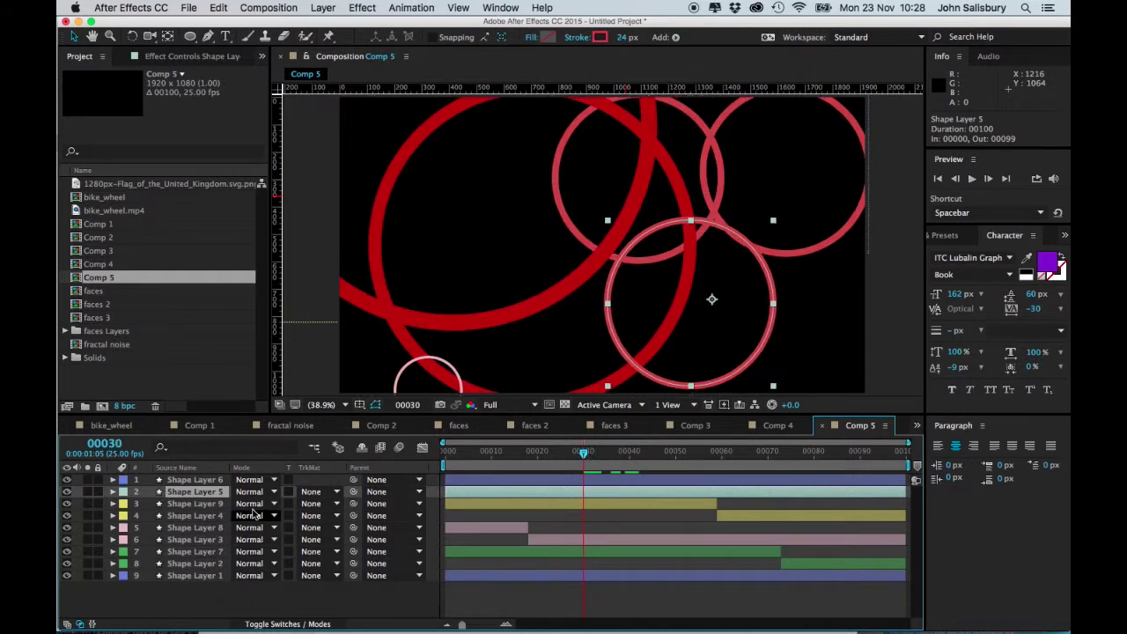
Step: Split Shape Layer 5 at frame 30, putting Shape Layer 10 first and Layer 5 at 70–99
left_click(219, 8)
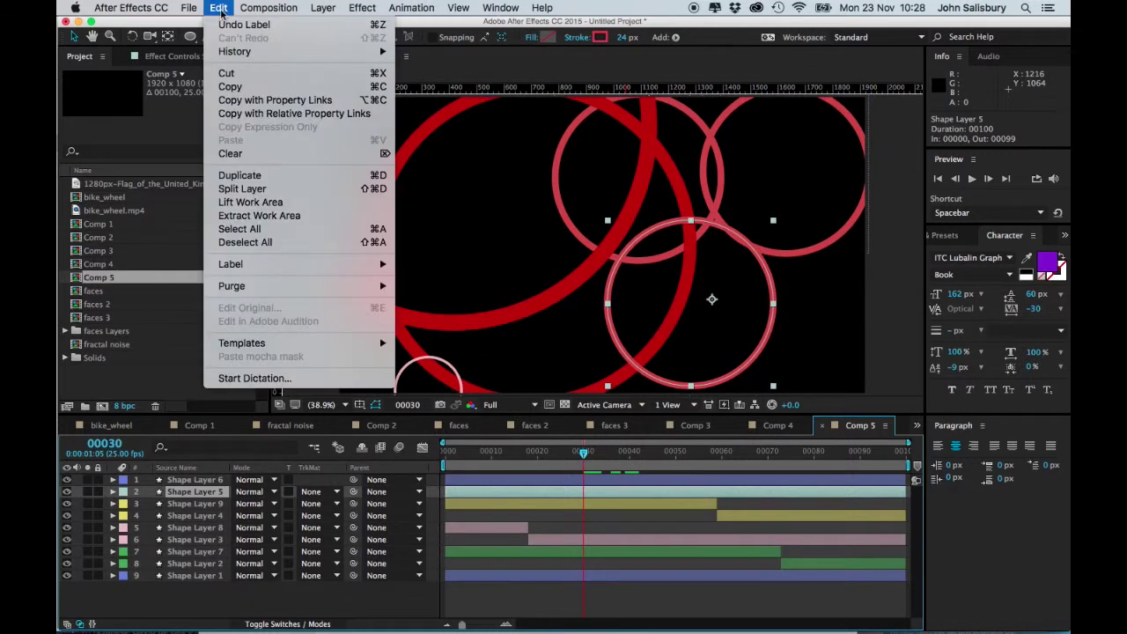
left_click(244, 184)
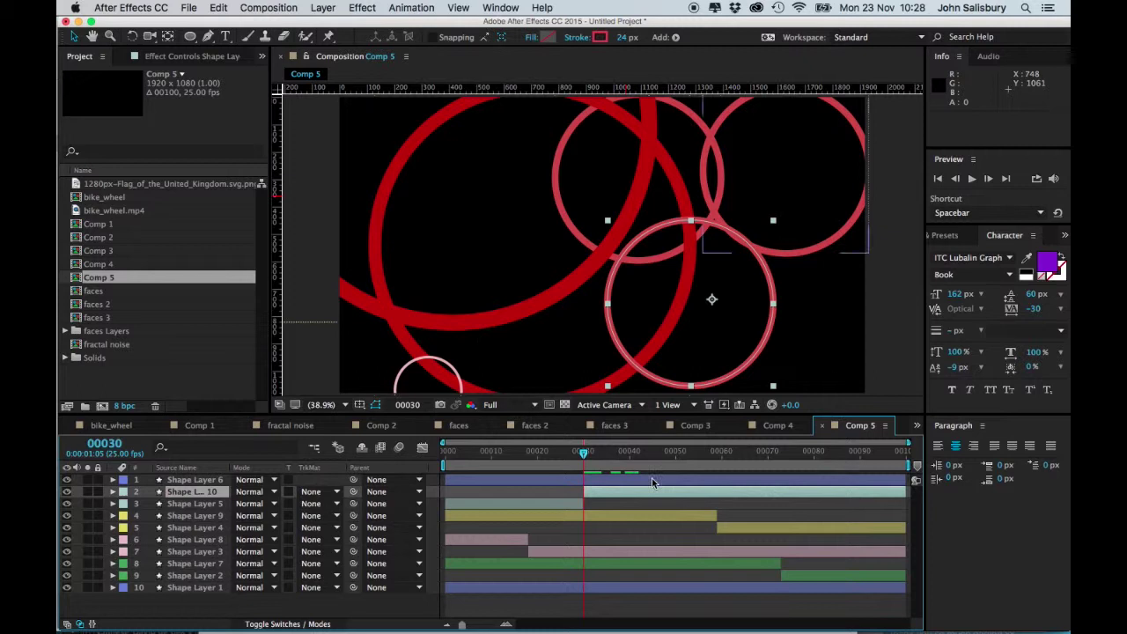
left_click_drag(659, 497, 788, 497)
left_click(502, 501)
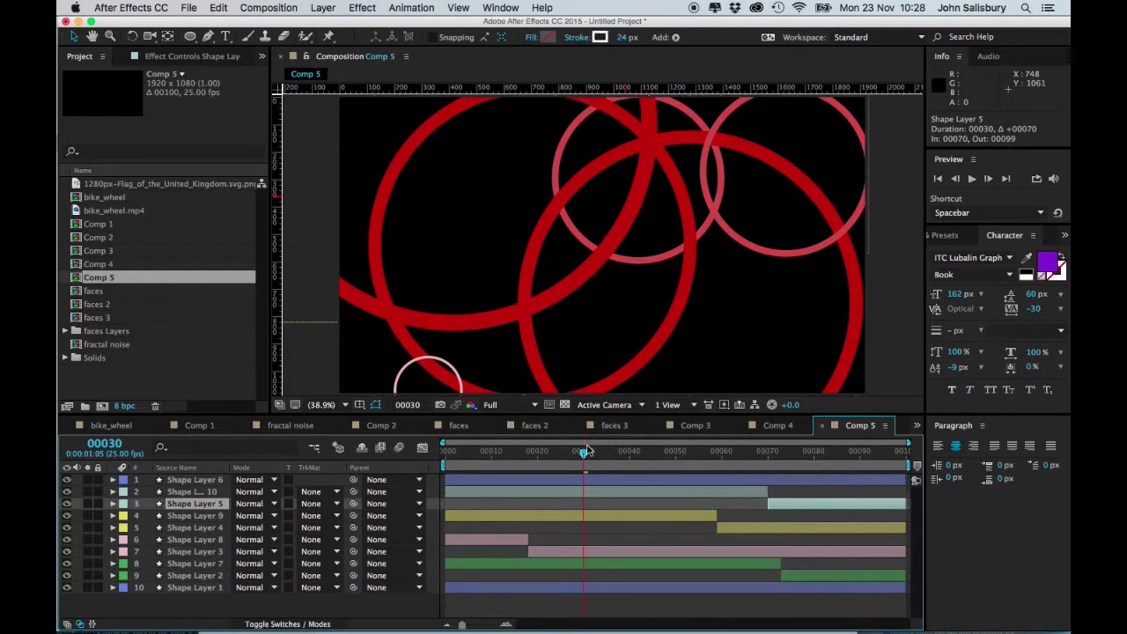
left_click_drag(584, 451, 490, 457)
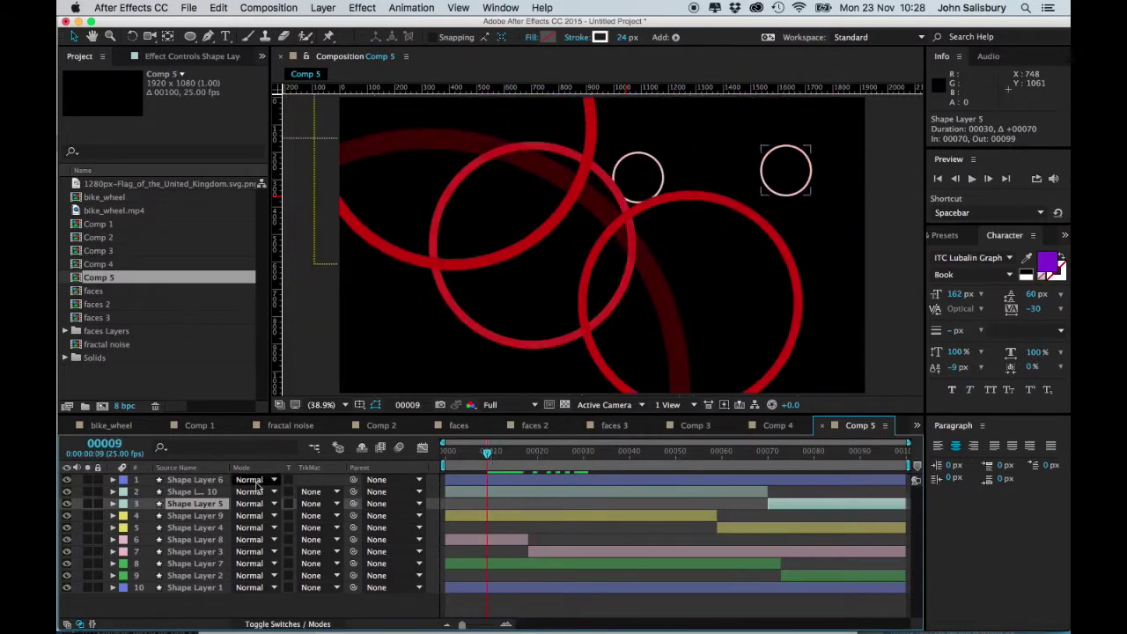
Step: Give Shape Layer 6 the Fuchsia label
left_click(197, 481)
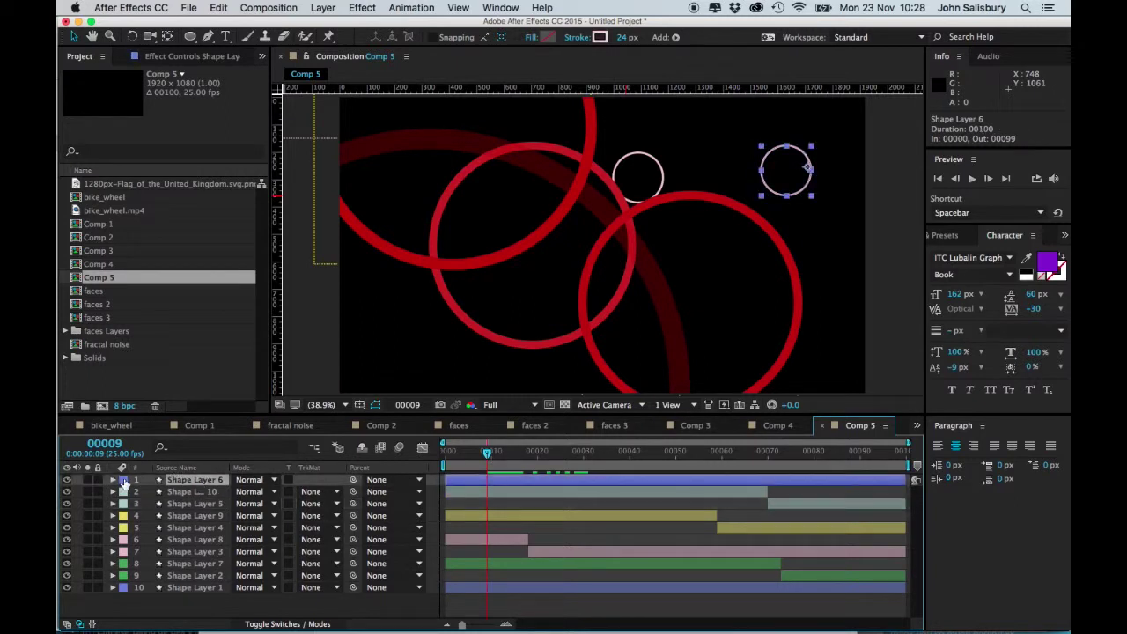
left_click(125, 481)
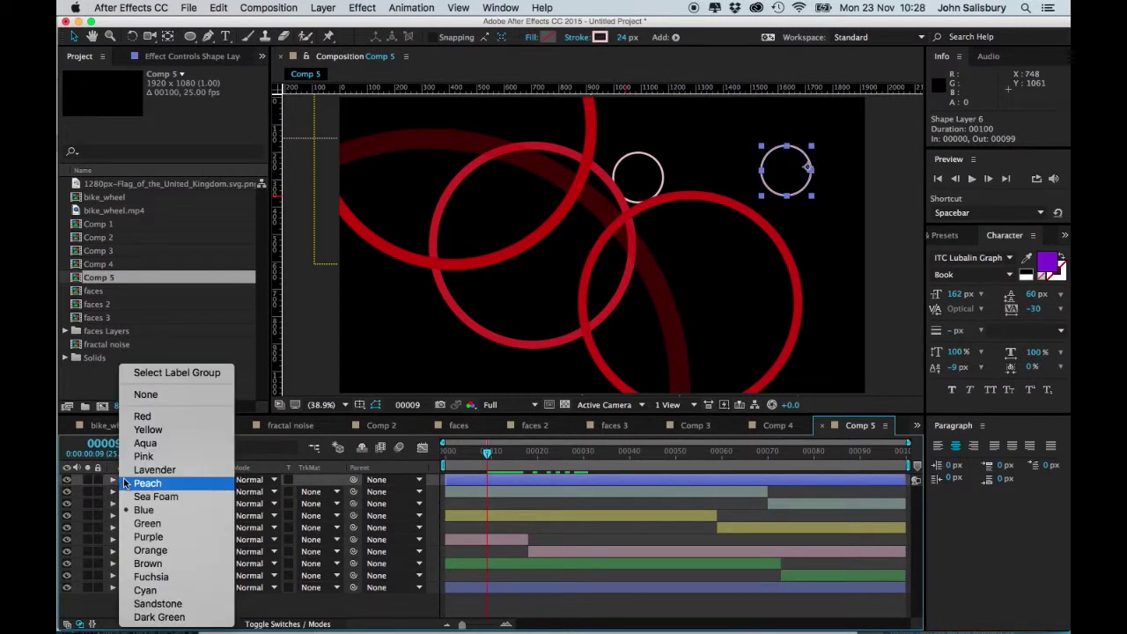
left_click(152, 578)
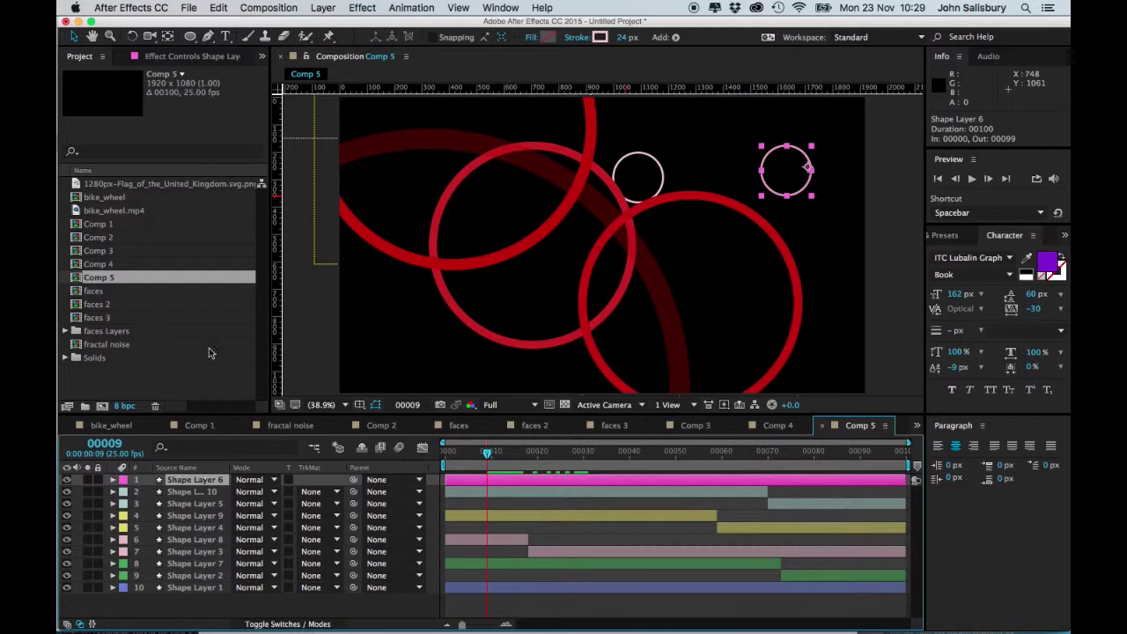
Step: Split Shape Layer 6 at frame 9, with Shape Layer 11 at 0–90 and Layer 6 at 91–99, then return to frame 0
left_click(217, 7)
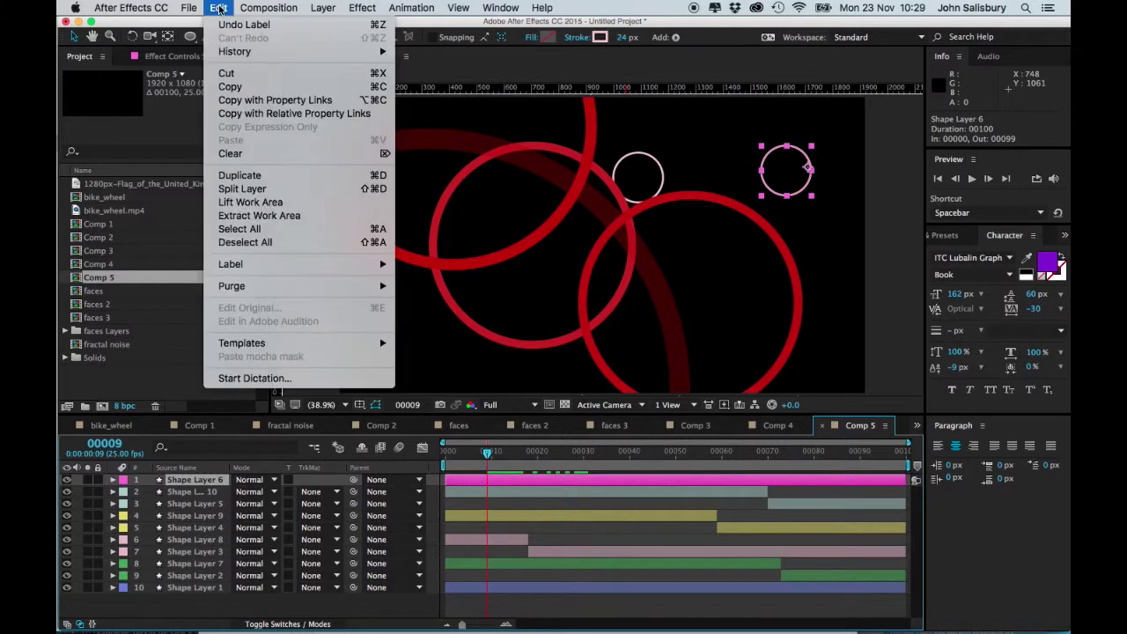
left_click(243, 189)
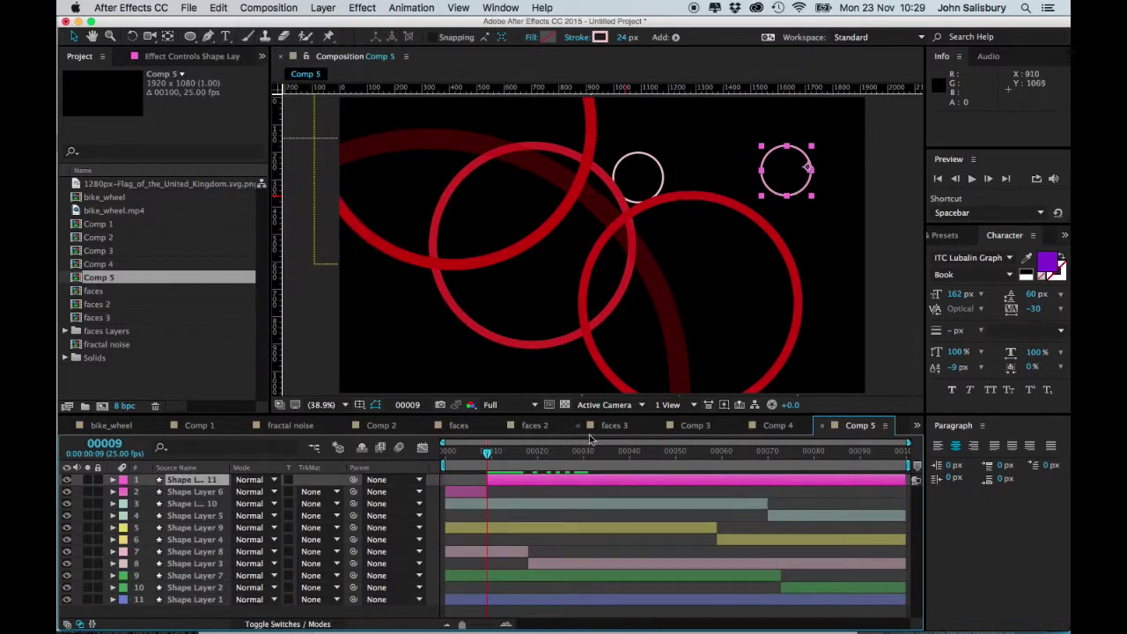
left_click_drag(576, 482, 673, 494)
left_click_drag(838, 506, 905, 508)
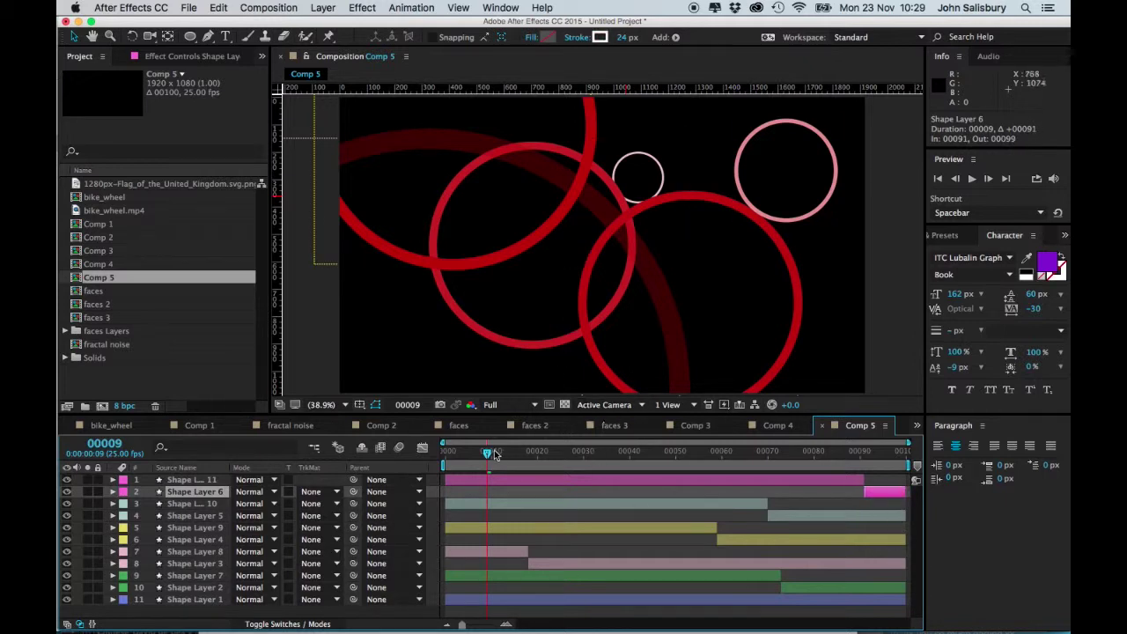
left_click_drag(487, 458, 426, 458)
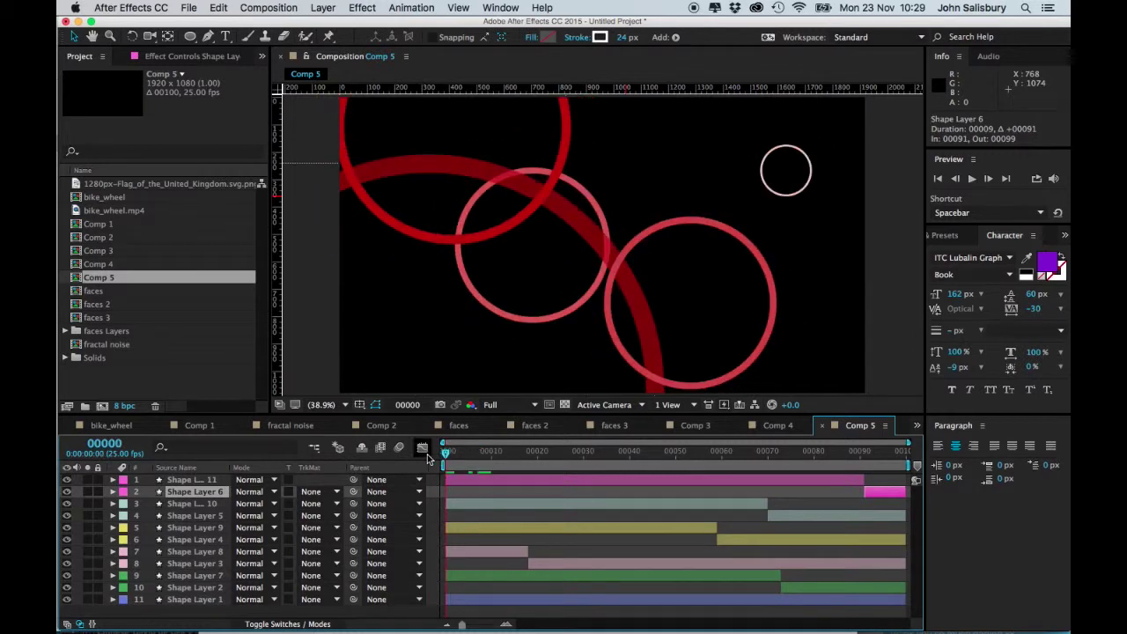
key("space")
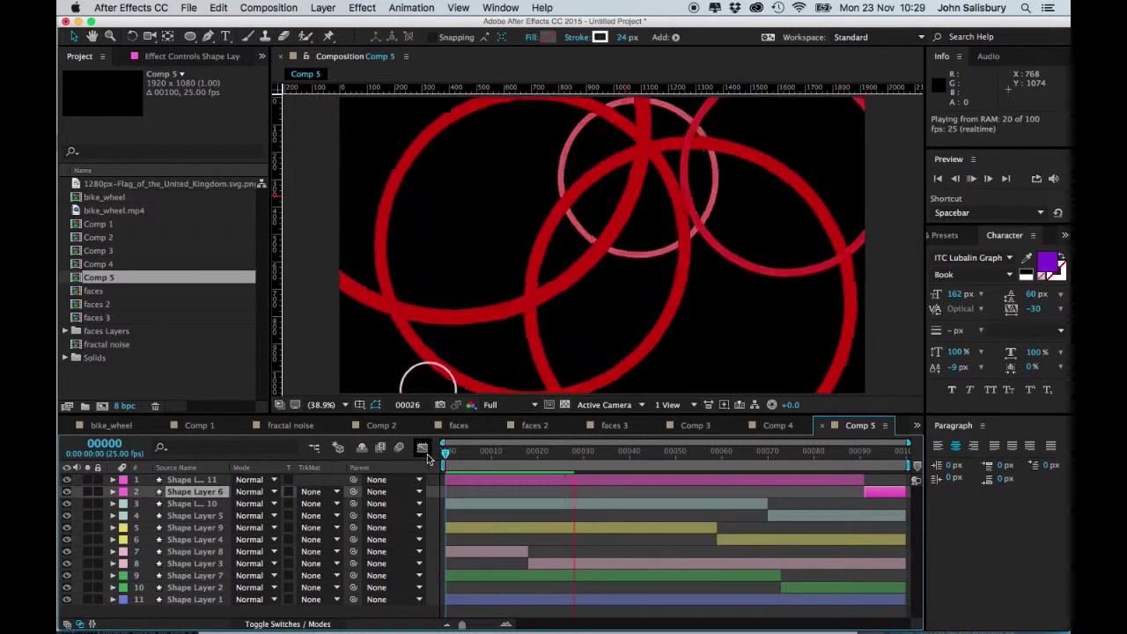